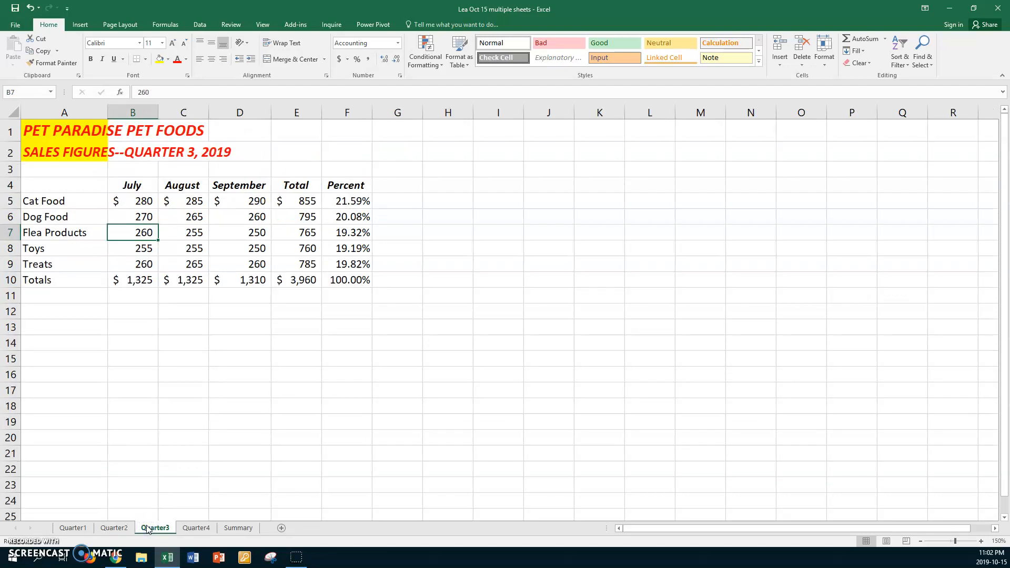
# On the Summary sheet, move the Total and Percent headings from E4:F4 to B4:C4
pyautogui.click(194, 528)
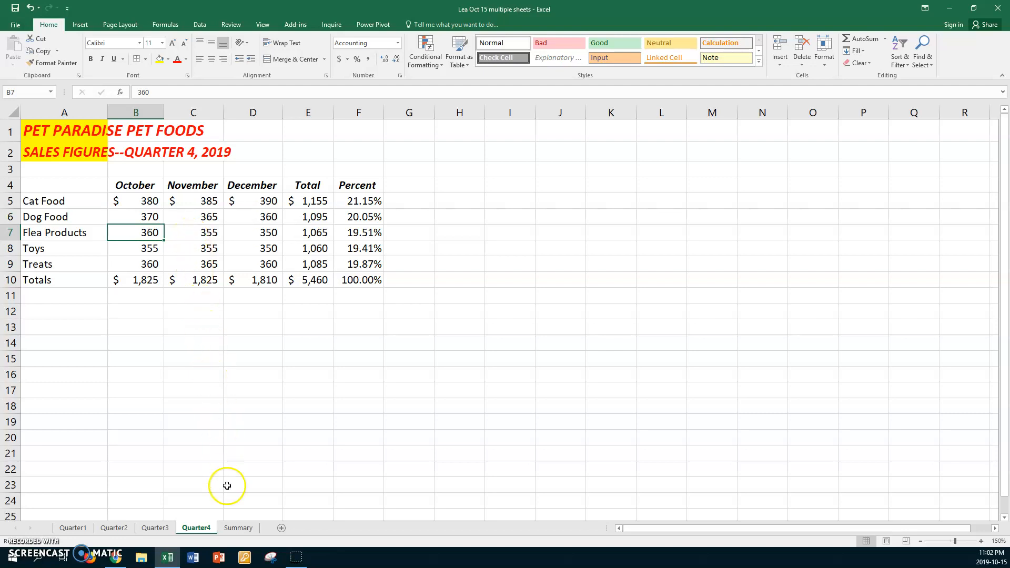
pyautogui.click(238, 529)
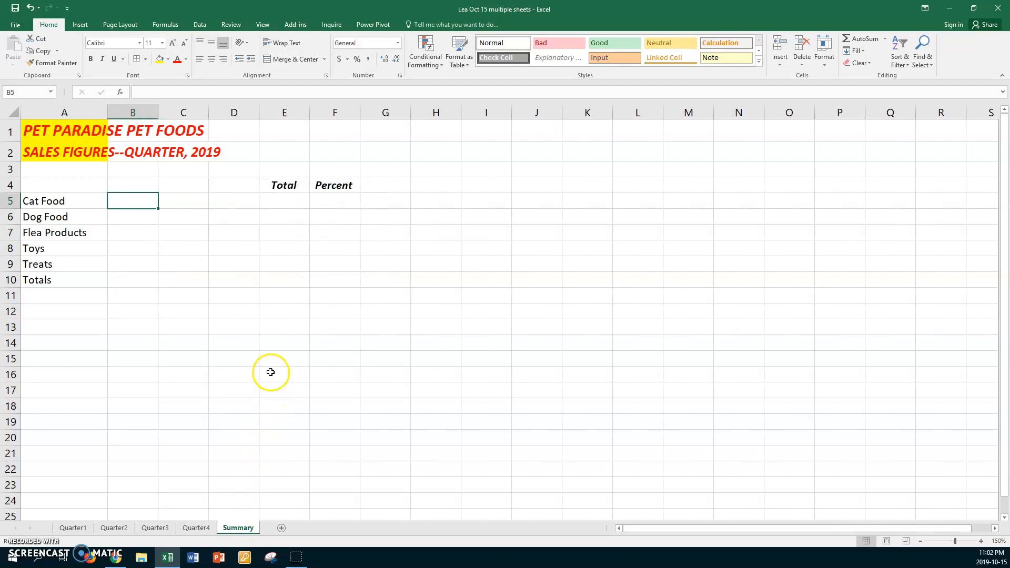
pyautogui.moveTo(283, 186); pyautogui.dragTo(338, 185)
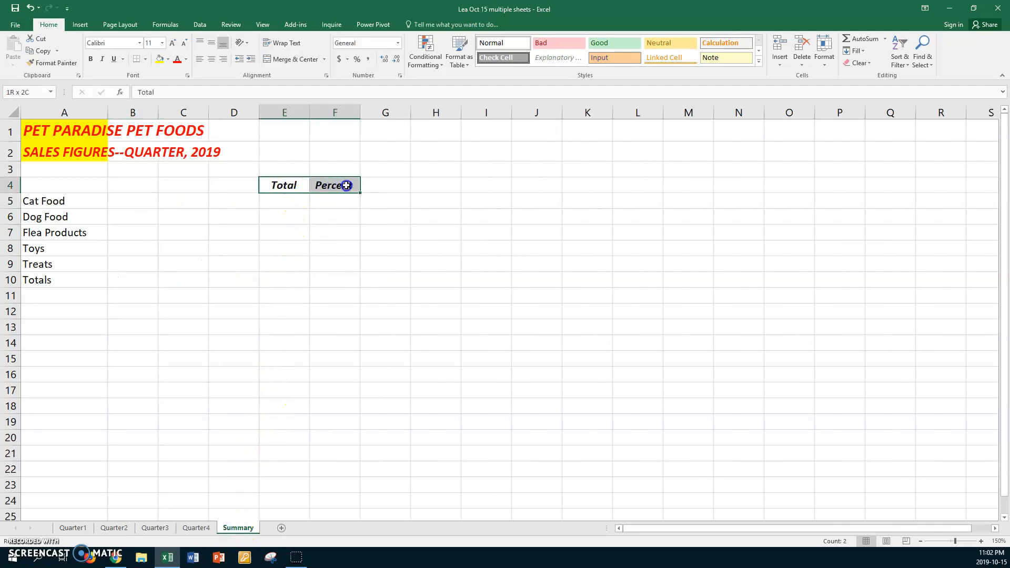
pyautogui.moveTo(258, 188); pyautogui.dragTo(143, 187)
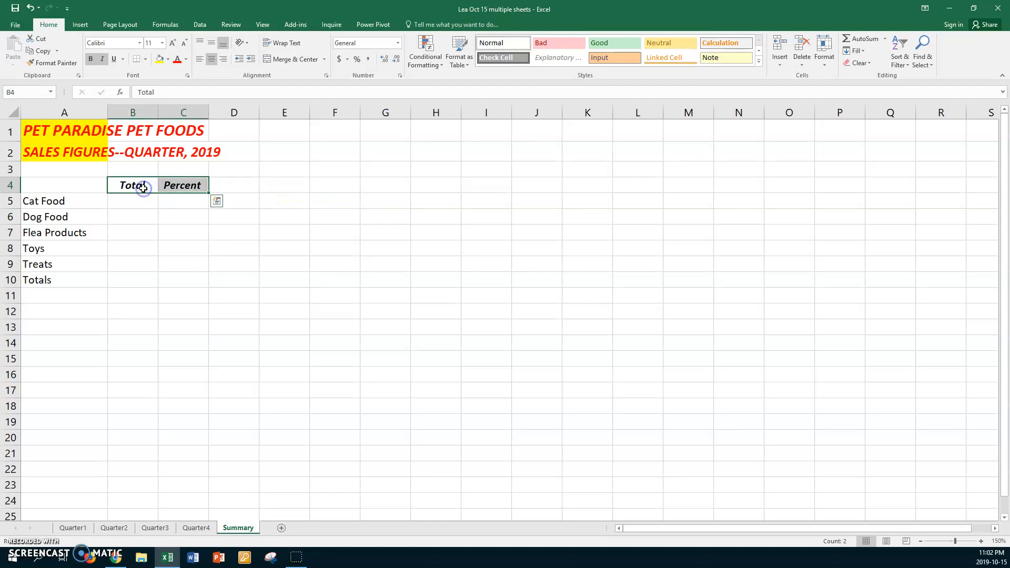
# Change the subtitle in cell A2 to SALES FIGURES--SUMMARY, 2019
pyautogui.click(60, 154)
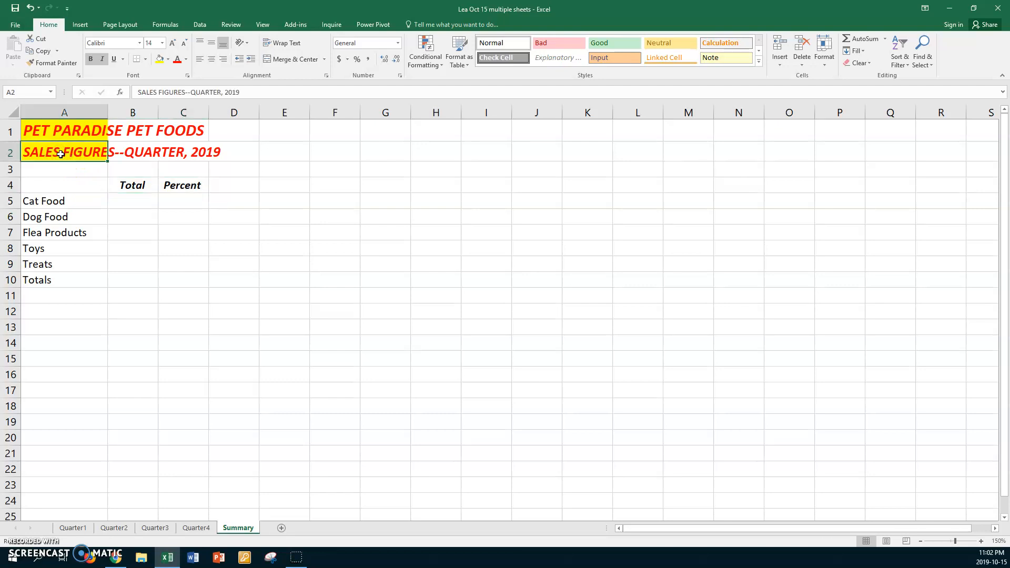
pyautogui.doubleClick(60, 154)
pyautogui.click(129, 152)
pyautogui.moveTo(129, 152); pyautogui.dragTo(181, 151)
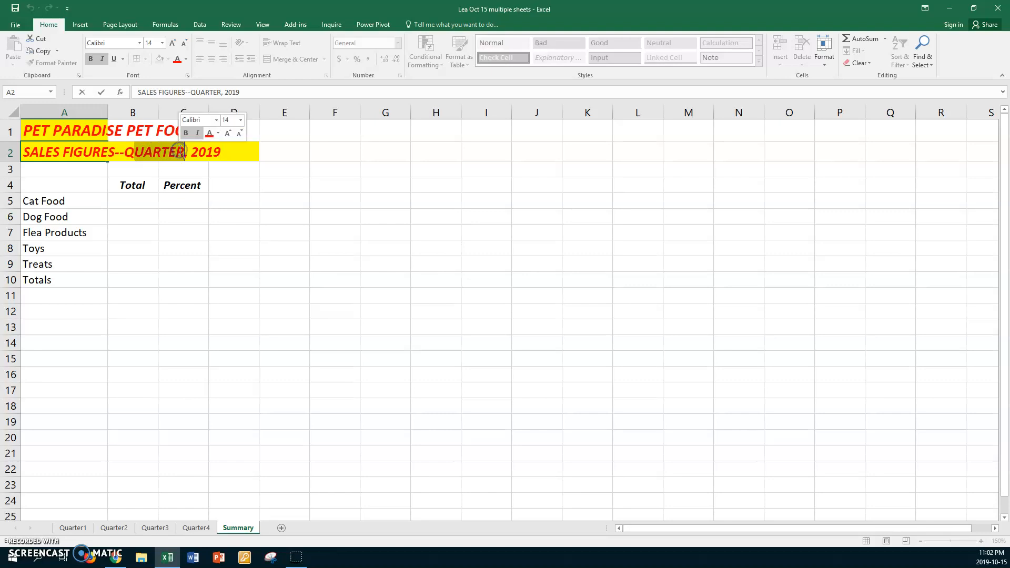
pyautogui.press('BackSpace')
pyautogui.press('BackSpace')
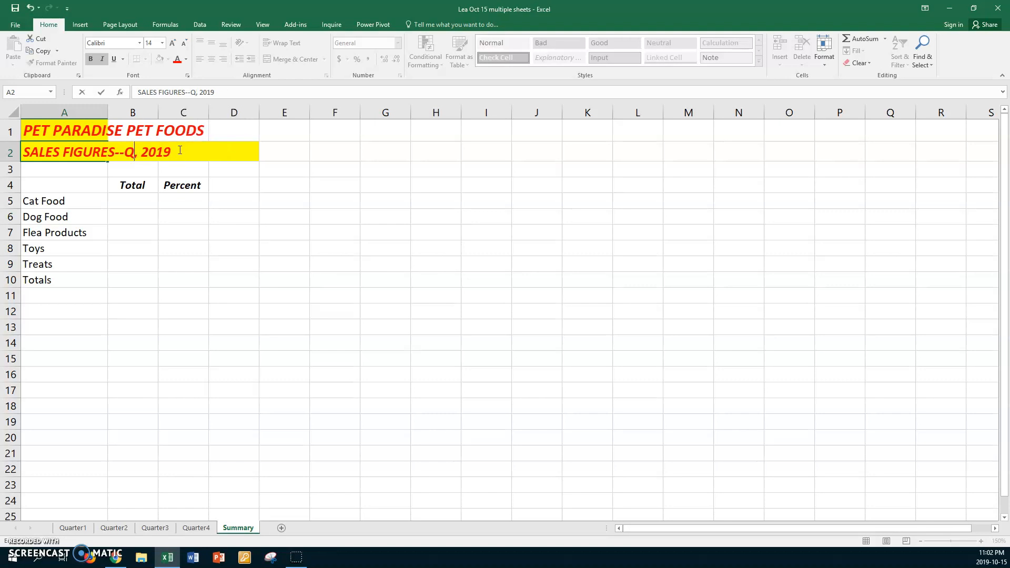
pyautogui.write('SUMMART')
pyautogui.press('BackSpace')
pyautogui.write('Y')
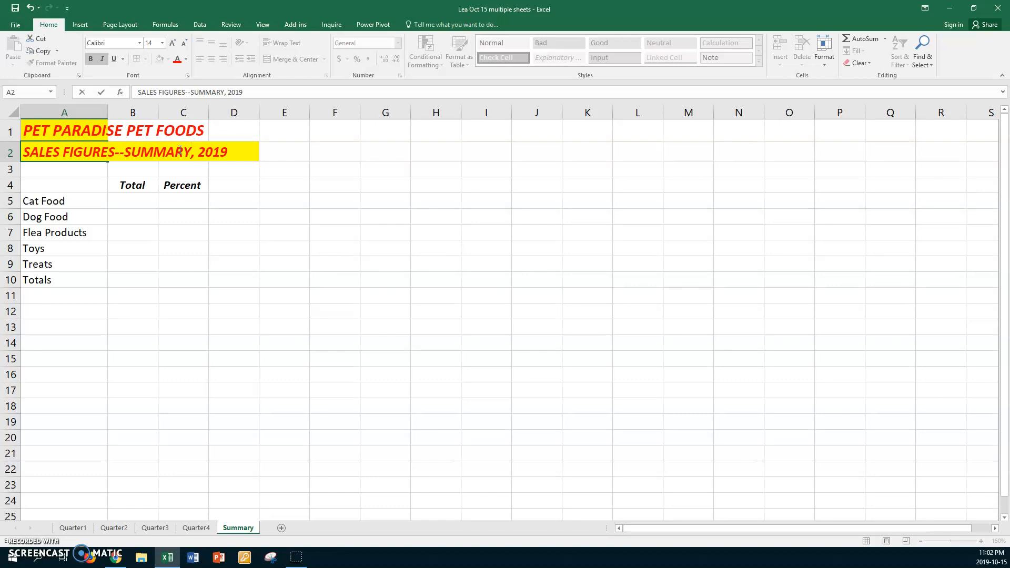
# Begin the Cat Food total formula in cell B5 with a reference to the Quarter1 sheet
pyautogui.click(139, 203)
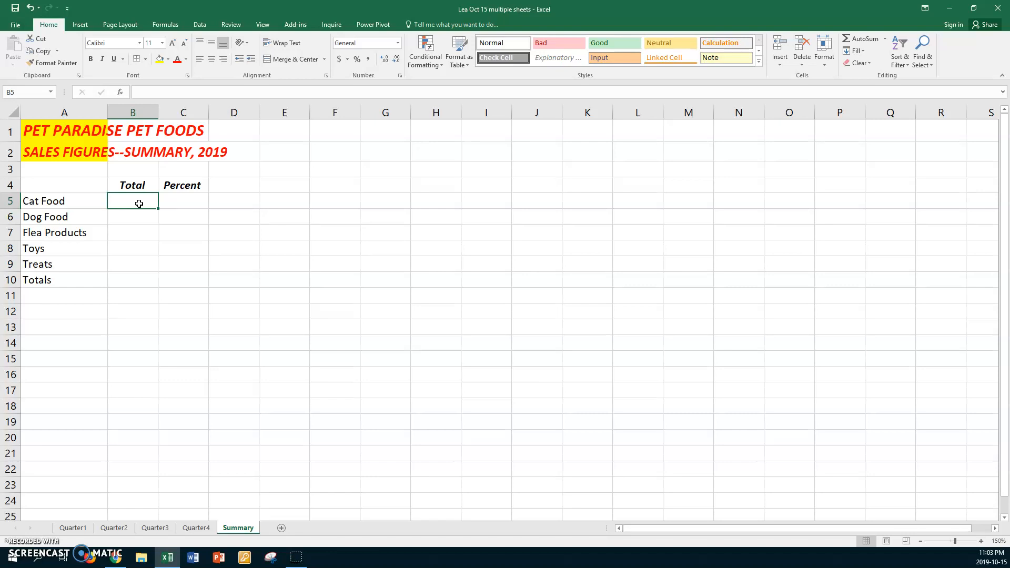
pyautogui.write('=')
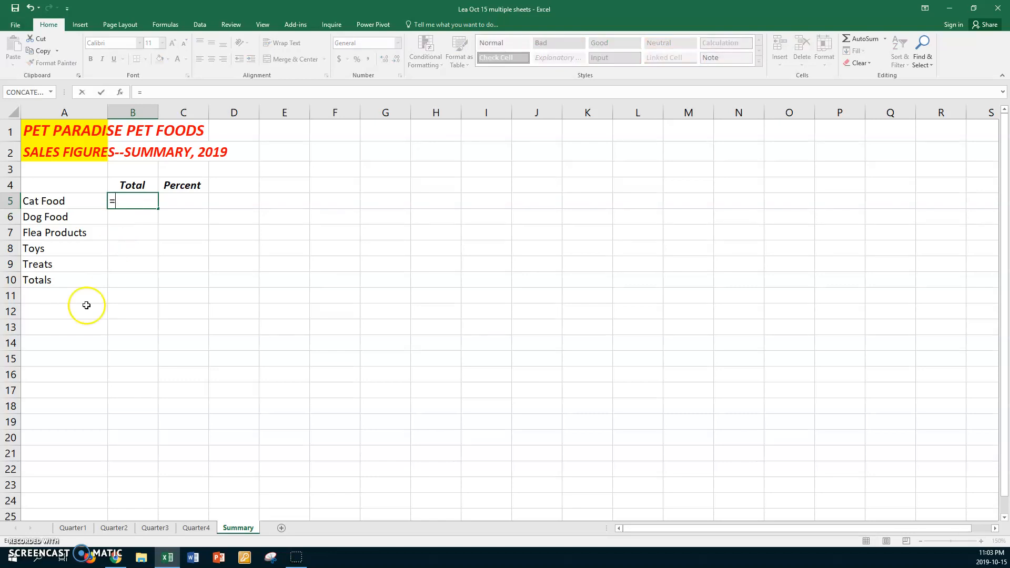
pyautogui.click(69, 528)
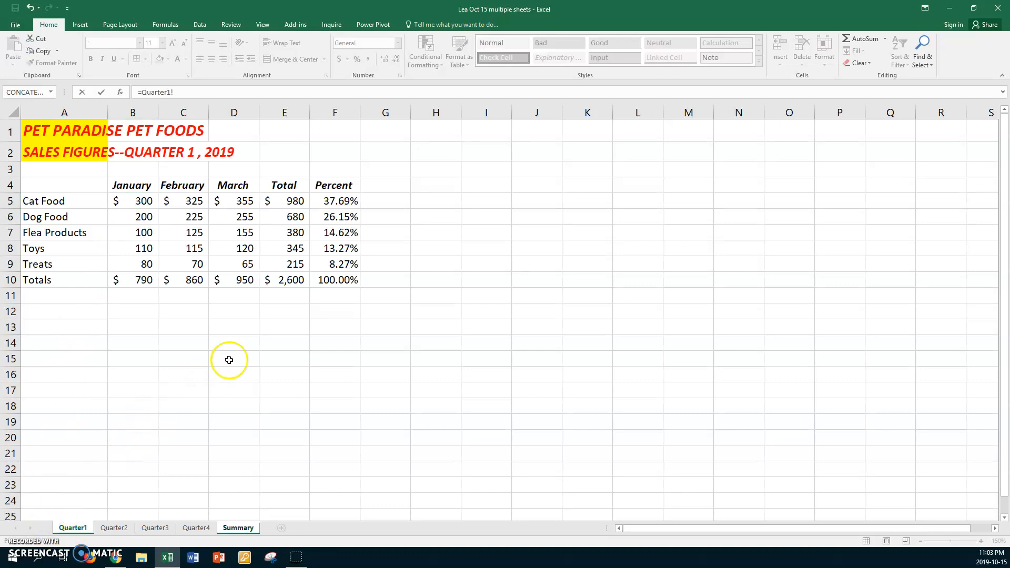
pyautogui.click(291, 281)
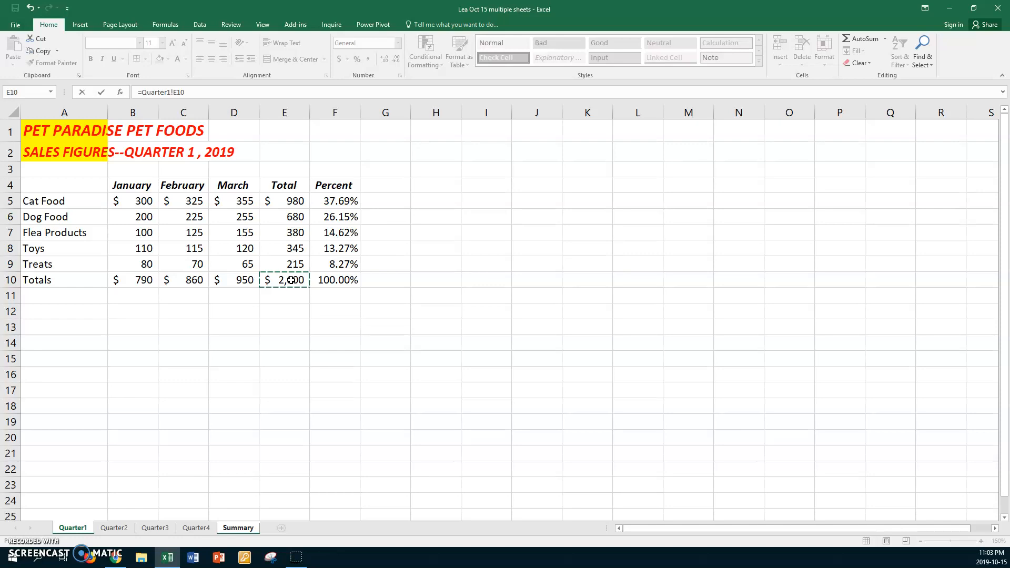
pyautogui.write('+')
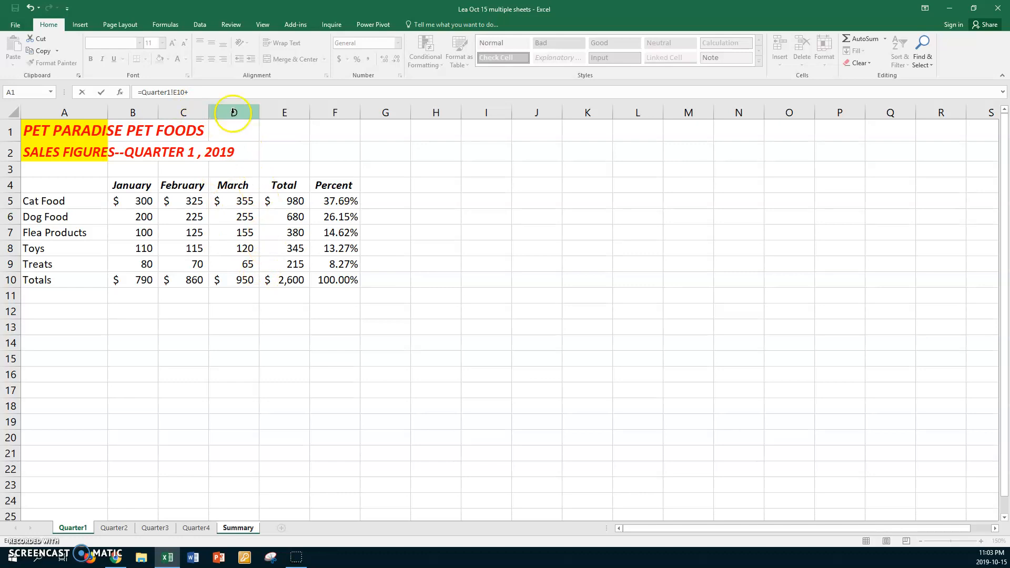
pyautogui.click(206, 91)
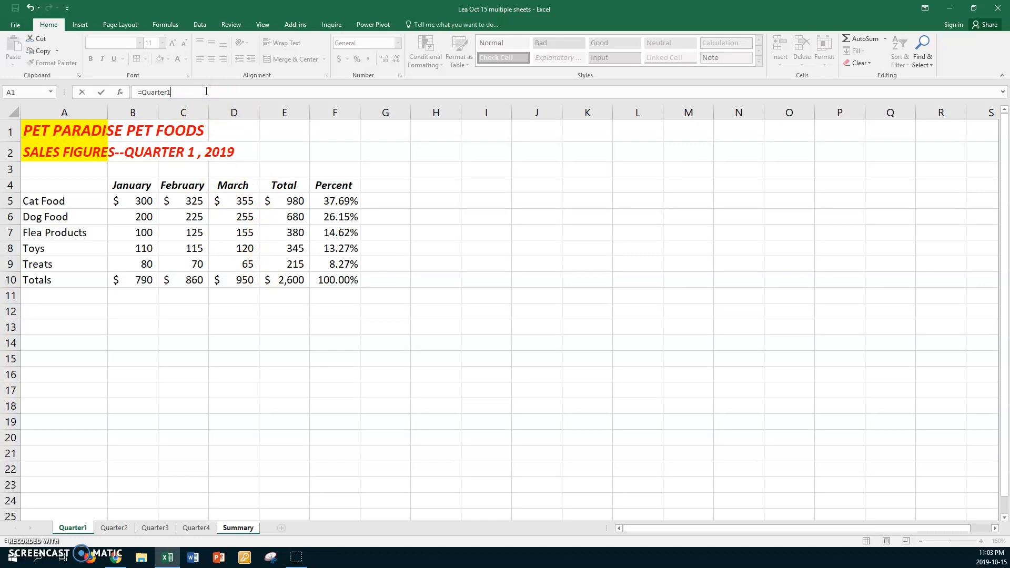
pyautogui.press('BackSpace')
pyautogui.press('BackSpace')
pyautogui.press('BackSpace')
pyautogui.press('BackSpace')
pyautogui.press('BackSpace')
pyautogui.press('BackSpace')
pyautogui.press('BackSpace')
pyautogui.press('BackSpace')
# Complete the Cat Food total in B5 as =Quarter1!E5+Quarter2!E5+Quarter3!E5+Quarter4!E5
pyautogui.click(283, 202)
pyautogui.write('+')
pyautogui.click(113, 529)
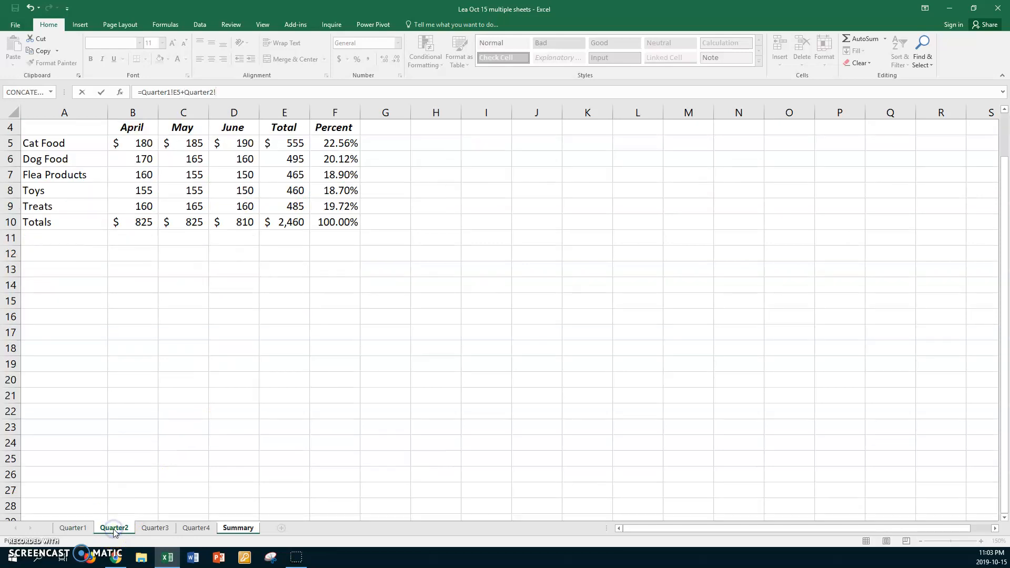
pyautogui.click(295, 142)
pyautogui.write('+')
pyautogui.click(155, 527)
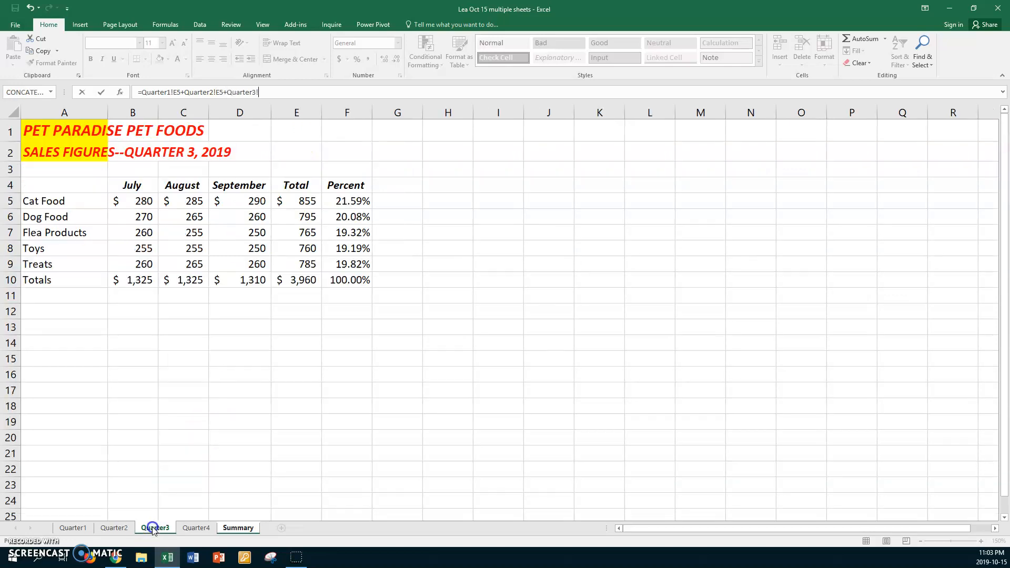
pyautogui.click(304, 202)
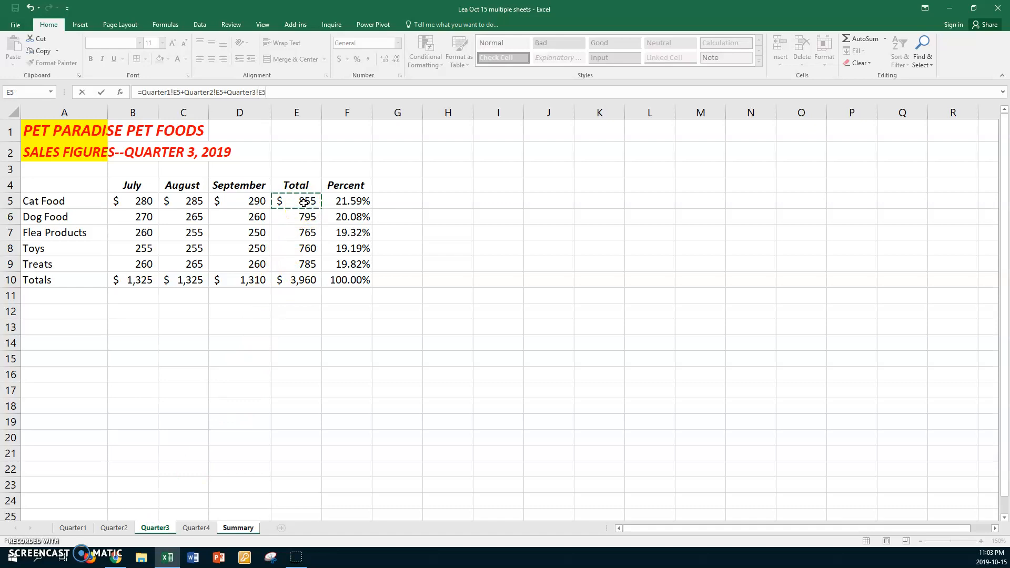
pyautogui.write('+')
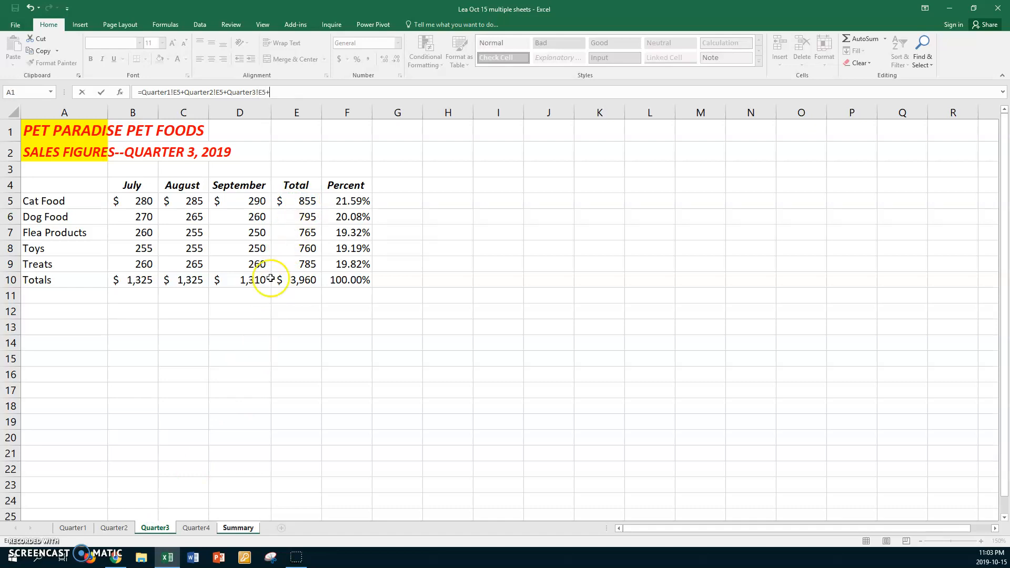
pyautogui.click(183, 529)
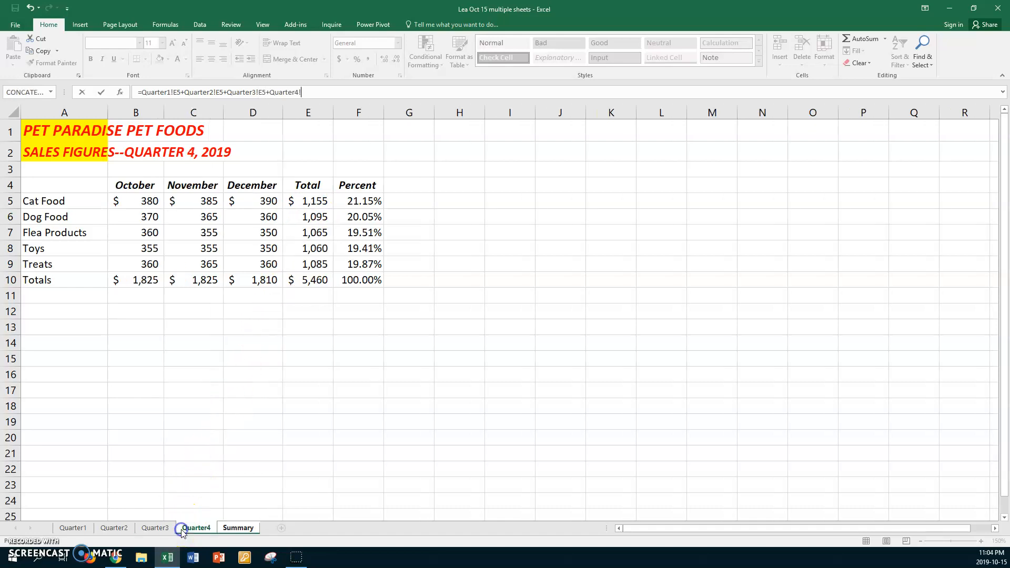
pyautogui.click(304, 201)
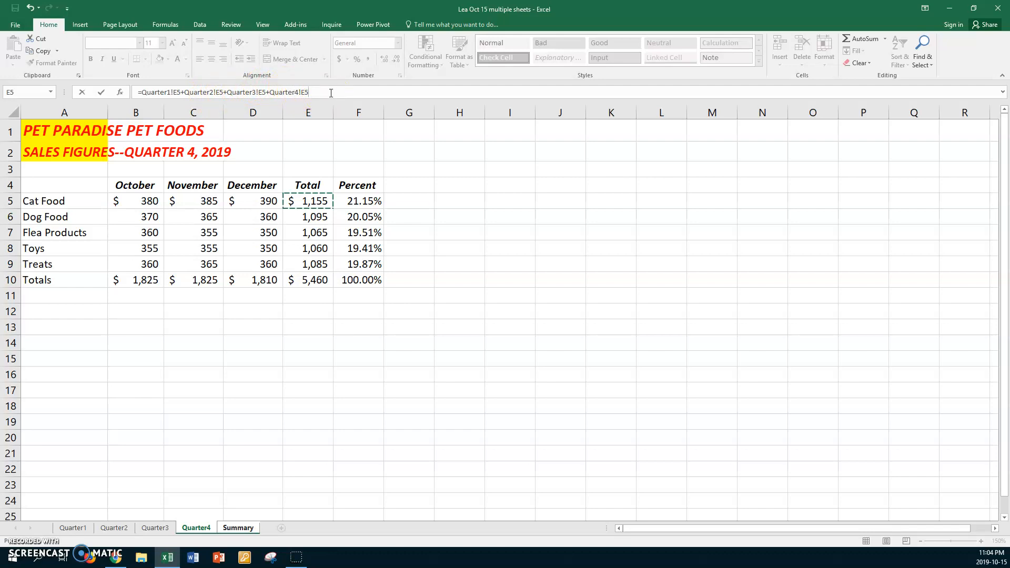
pyautogui.press('Return')
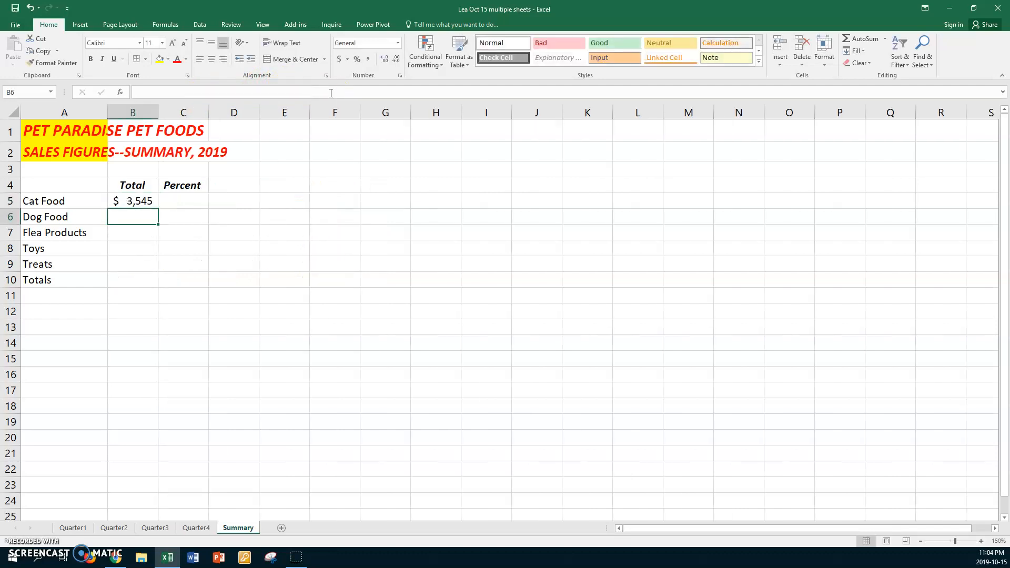
# Fill the Cat Food total formula from B5 down through the Totals row in B10, checking the copied cell references
pyautogui.click(135, 203)
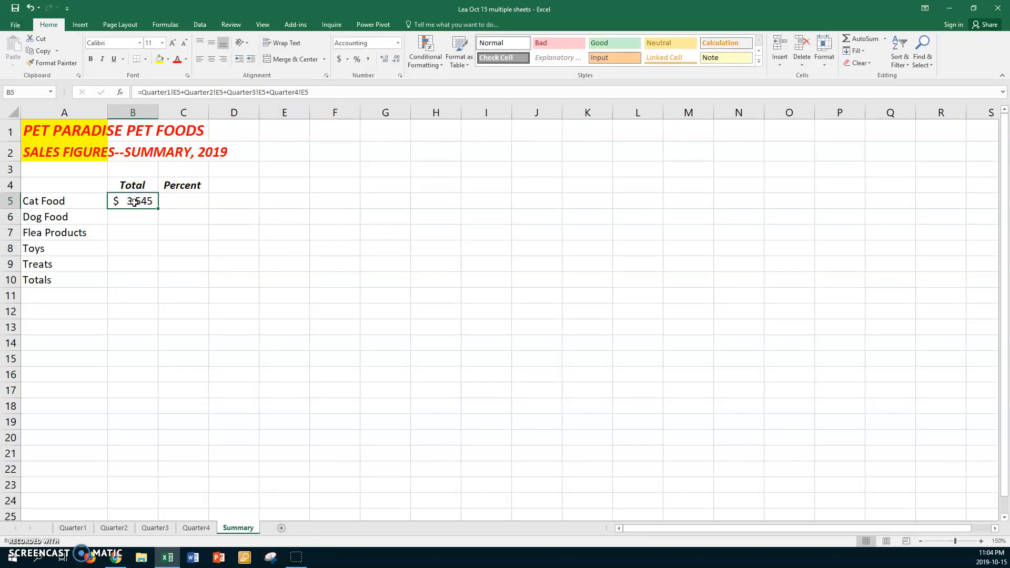
pyautogui.moveTo(159, 208); pyautogui.dragTo(151, 267)
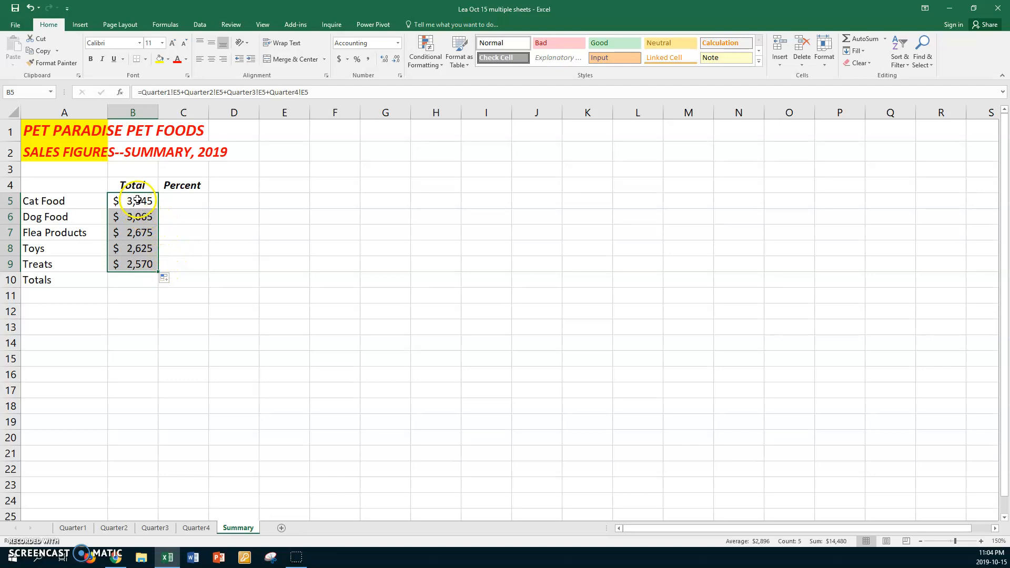
pyautogui.click(132, 216)
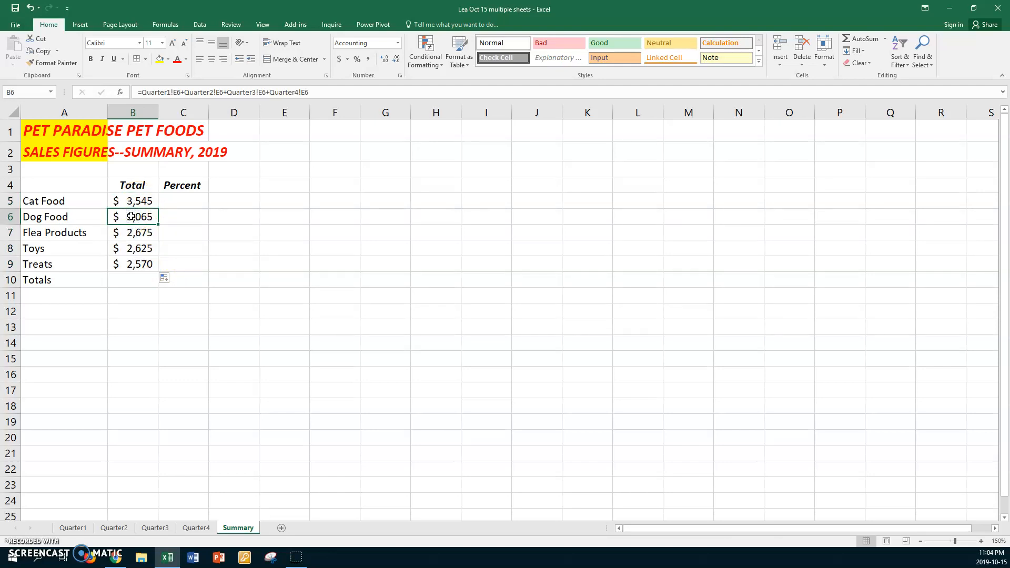
pyautogui.click(134, 237)
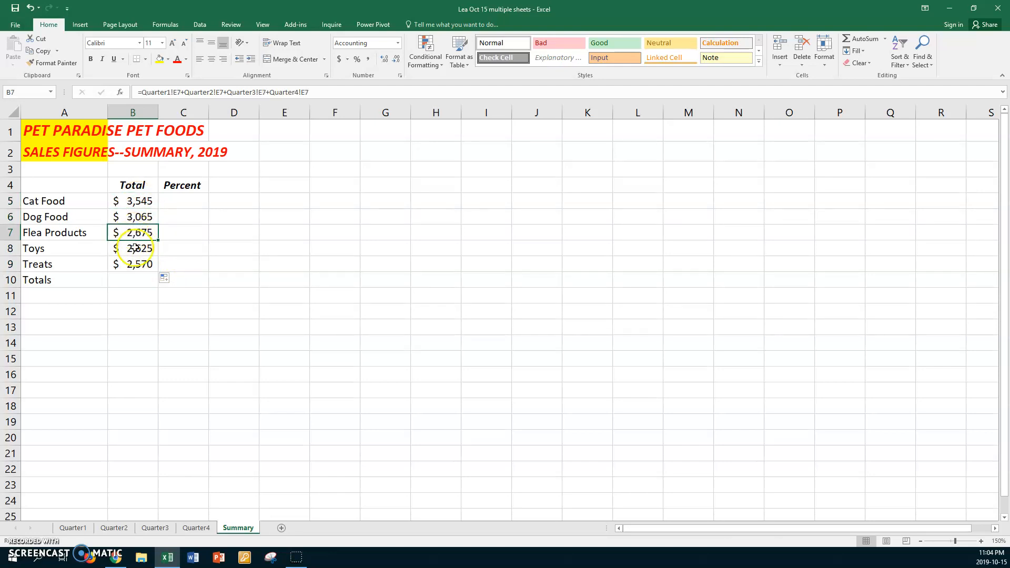
pyautogui.click(134, 248)
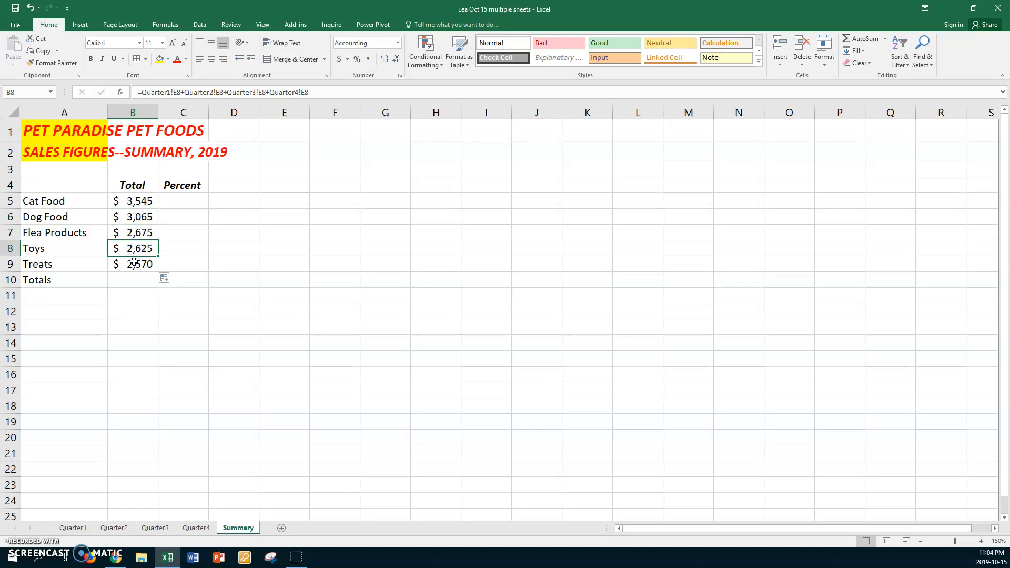
pyautogui.click(134, 263)
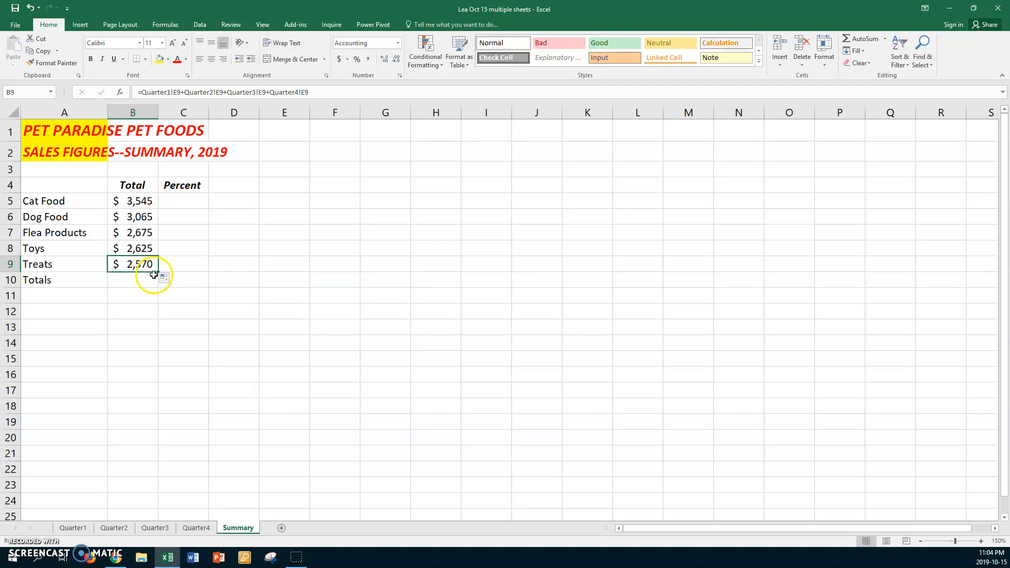
pyautogui.moveTo(158, 272); pyautogui.dragTo(157, 285)
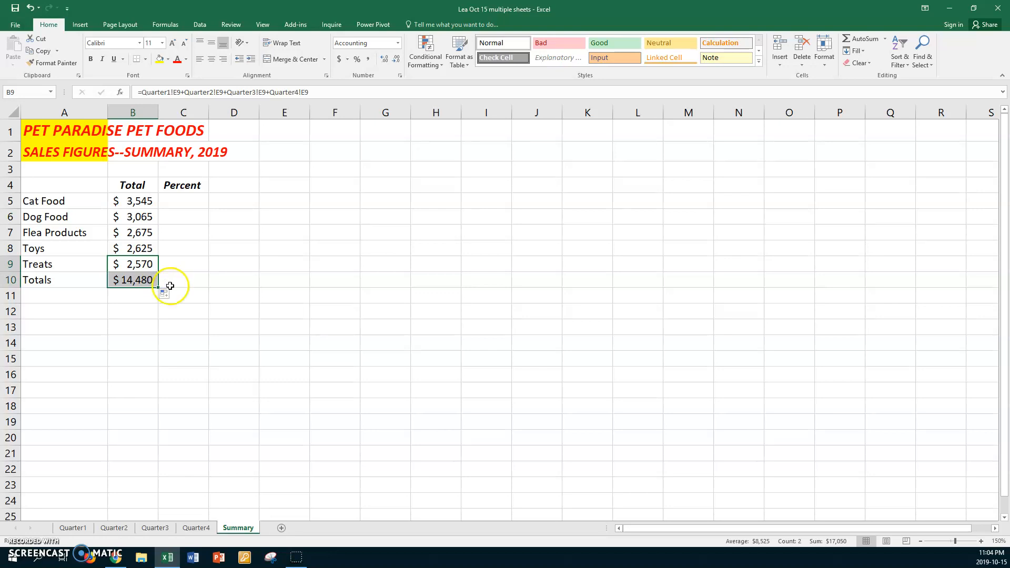
# Enter the Cat Food percent formula =B5/$B$10 in cell C5, with an absolute reference to the grand total
pyautogui.click(187, 202)
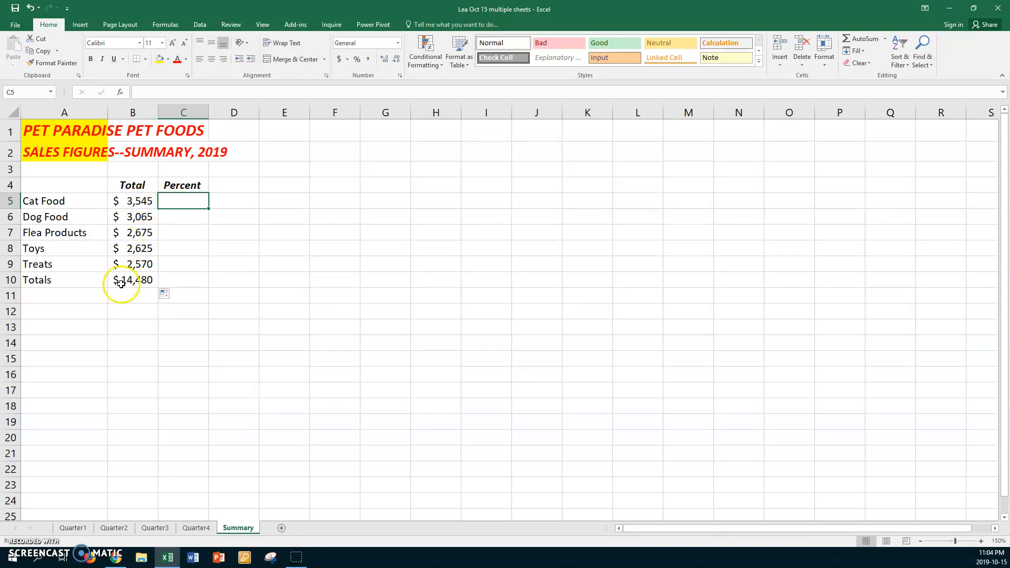
pyautogui.write('=')
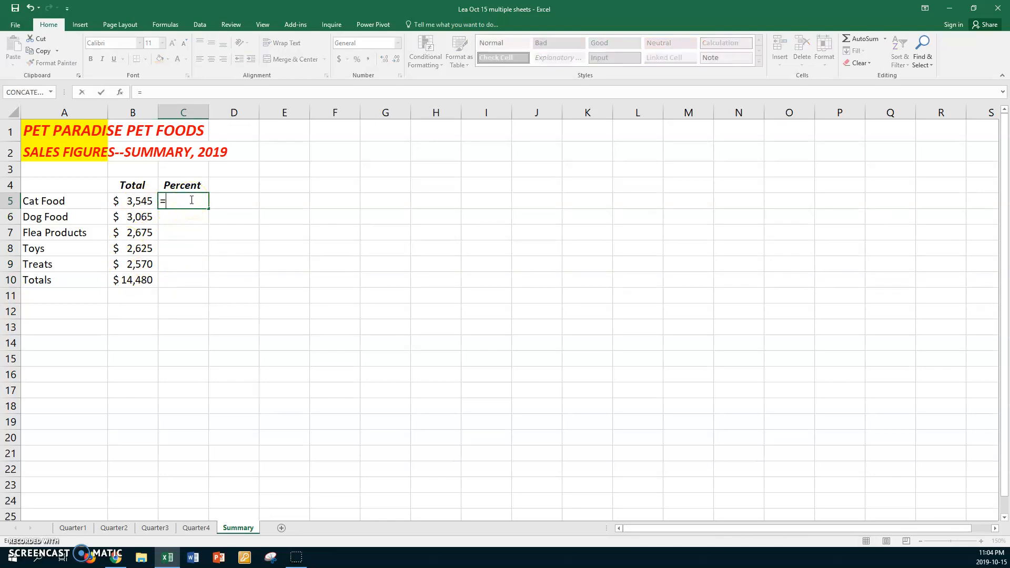
pyautogui.click(137, 199)
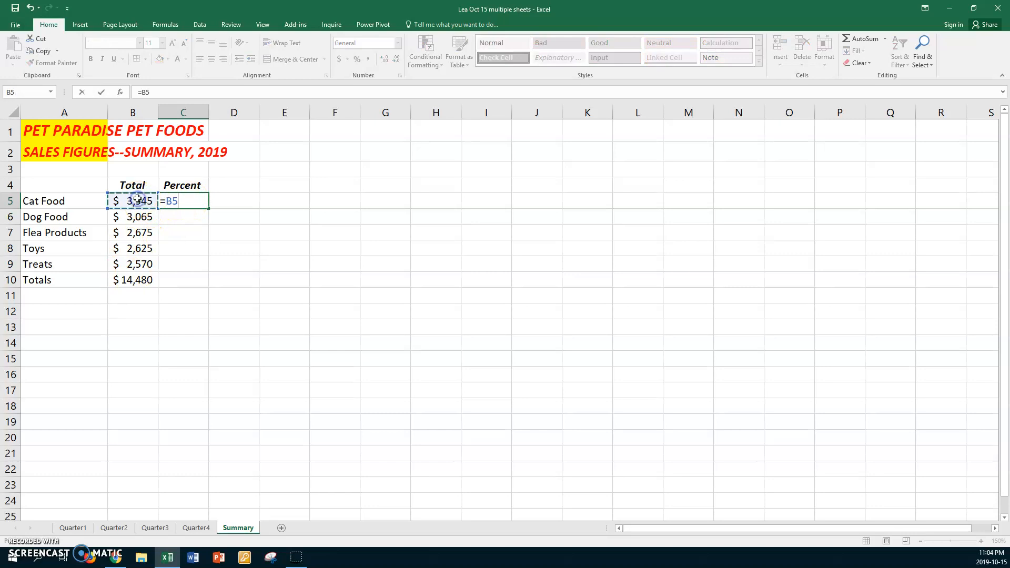
pyautogui.write('/')
pyautogui.click(129, 281)
pyautogui.press('F4')
pyautogui.press('Return')
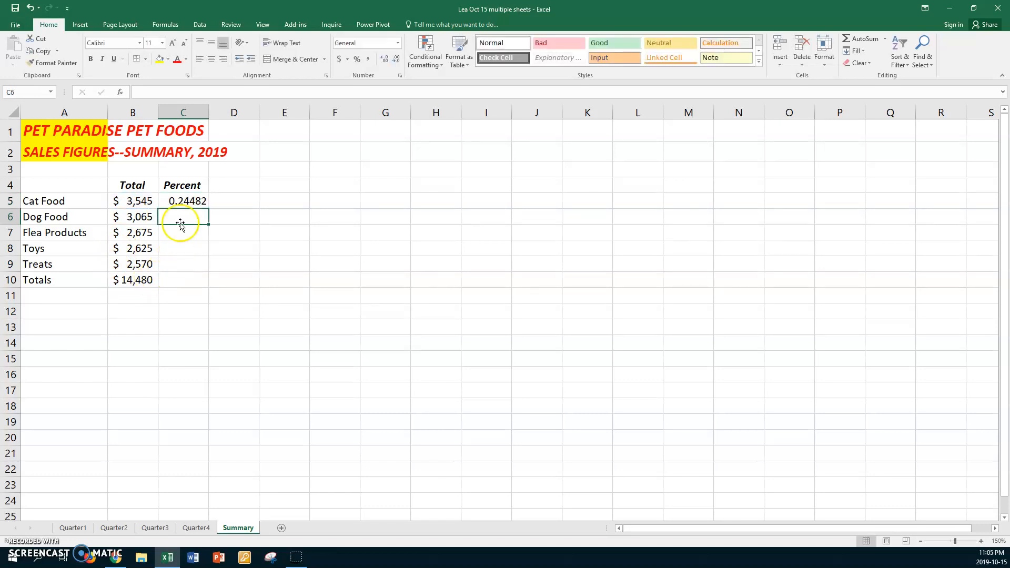
# Fill the percent formula from C5 down to C10 and format the range as percentages with two decimal places
pyautogui.click(184, 202)
pyautogui.moveTo(209, 208); pyautogui.dragTo(212, 282)
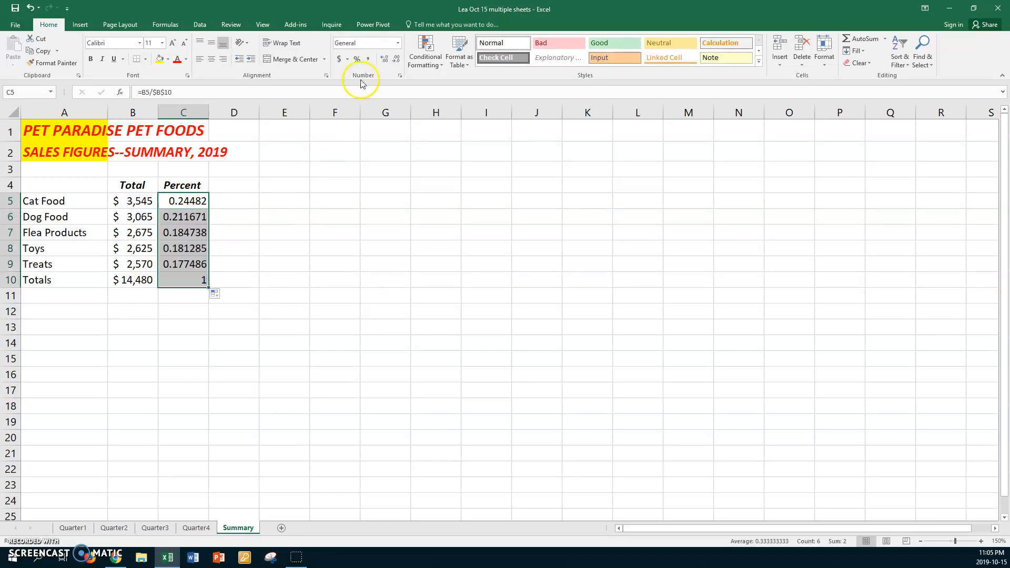
pyautogui.click(357, 59)
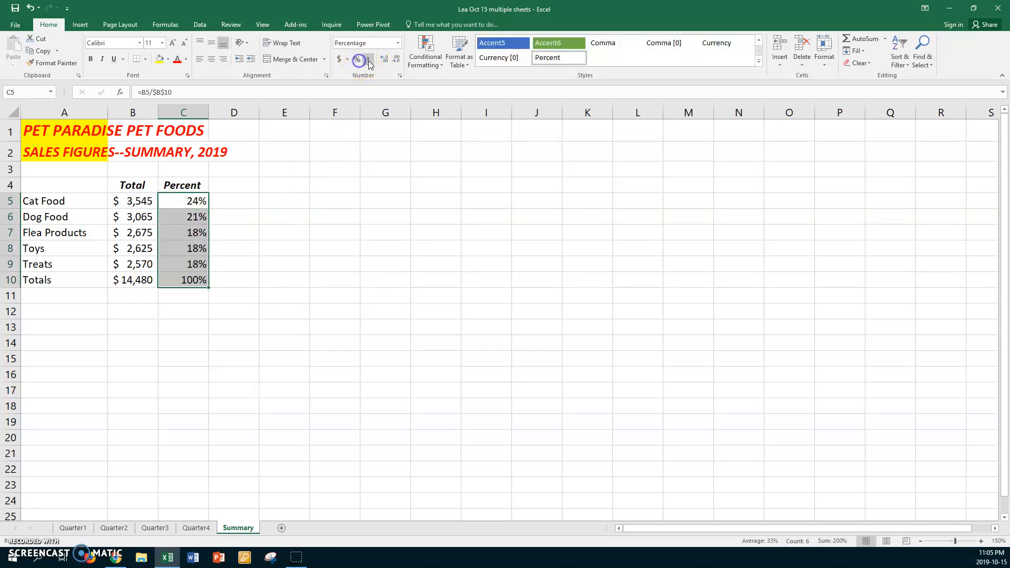
pyautogui.click(383, 59)
pyautogui.click(383, 59)
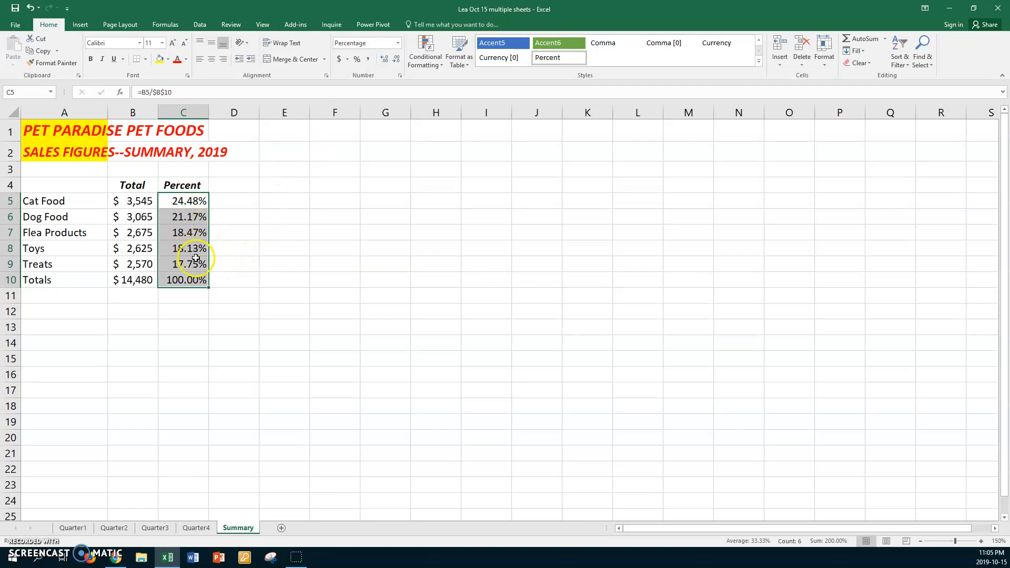
# Format the Dog Food through Treats totals in B6:B9 as Accounting with zero decimal places and no currency symbol
pyautogui.click(237, 249)
pyautogui.moveTo(135, 216); pyautogui.dragTo(130, 263)
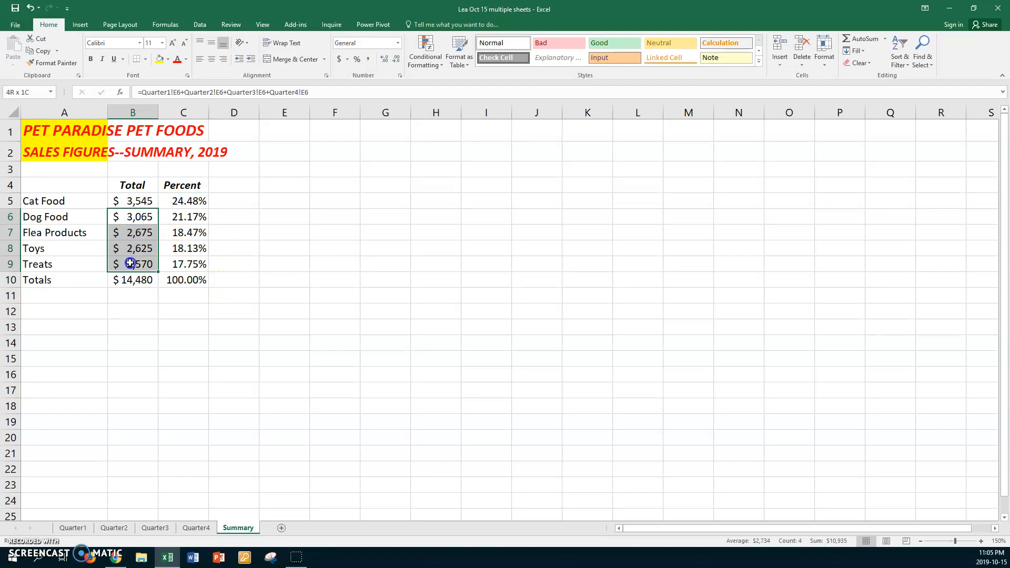
pyautogui.rightClick(133, 235)
pyautogui.click(143, 416)
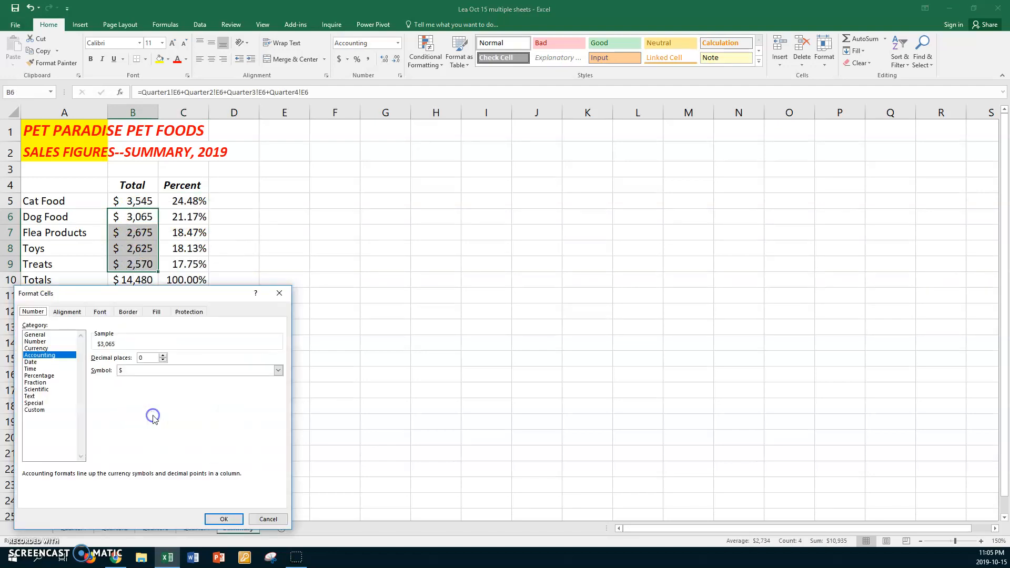
pyautogui.click(278, 370)
pyautogui.click(155, 388)
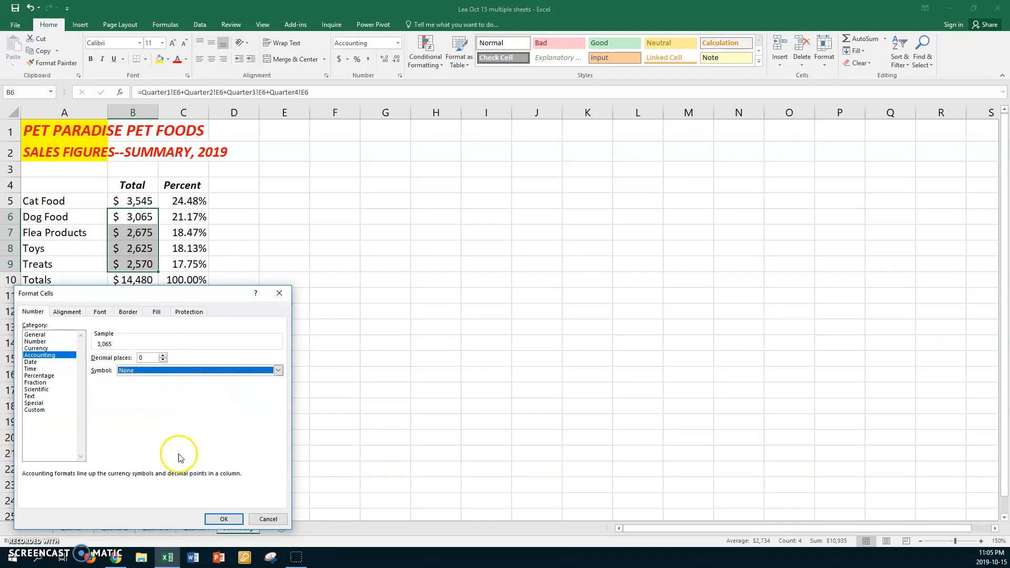
pyautogui.click(225, 519)
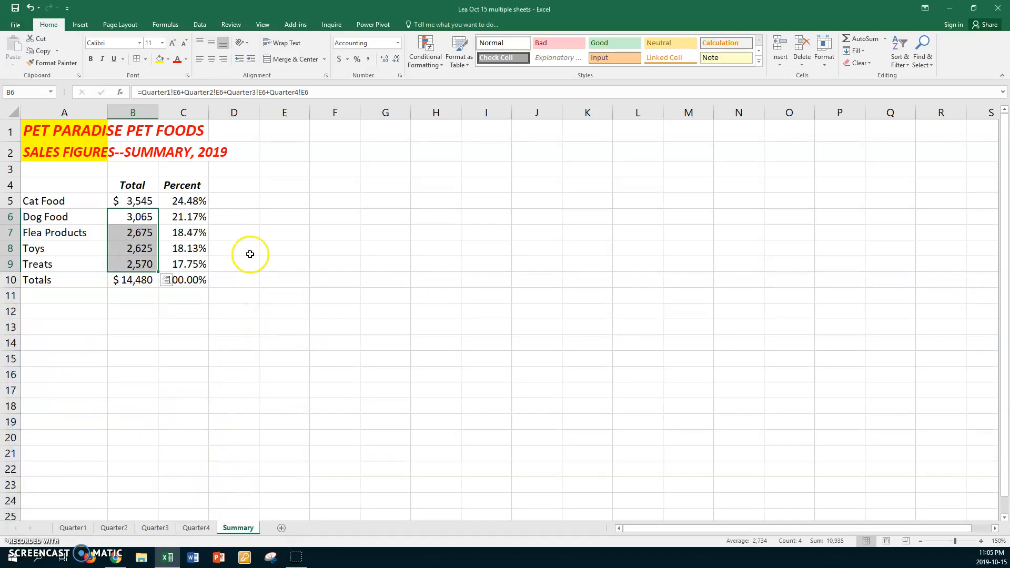
pyautogui.click(241, 216)
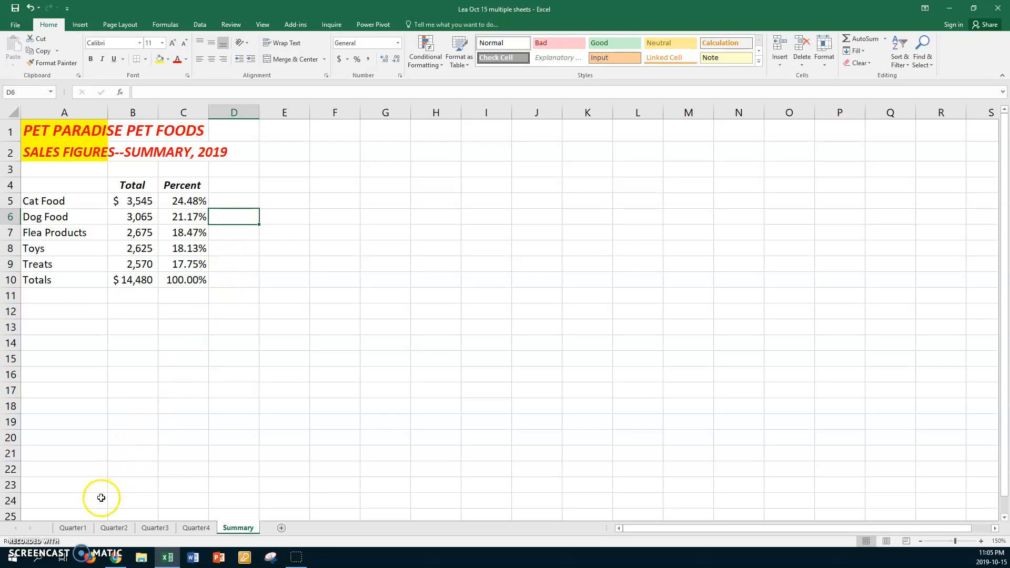
# Group all sheets from Quarter1 through Summary and choose the HP Officejet Pro 8600 as the printer for them
pyautogui.click(77, 530)
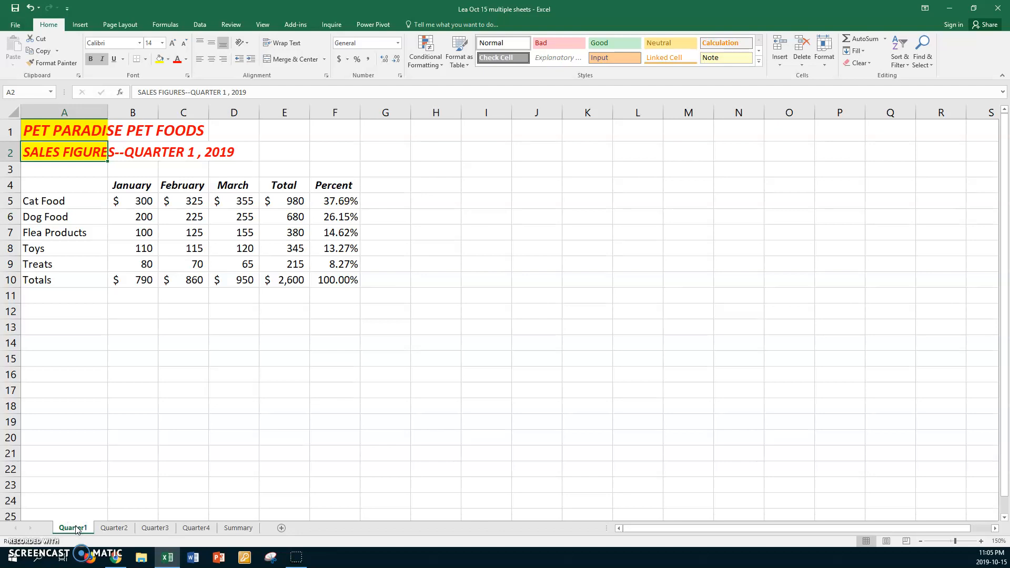
pyautogui.keyDown('shift'); pyautogui.click(241, 528); pyautogui.keyUp('shift')
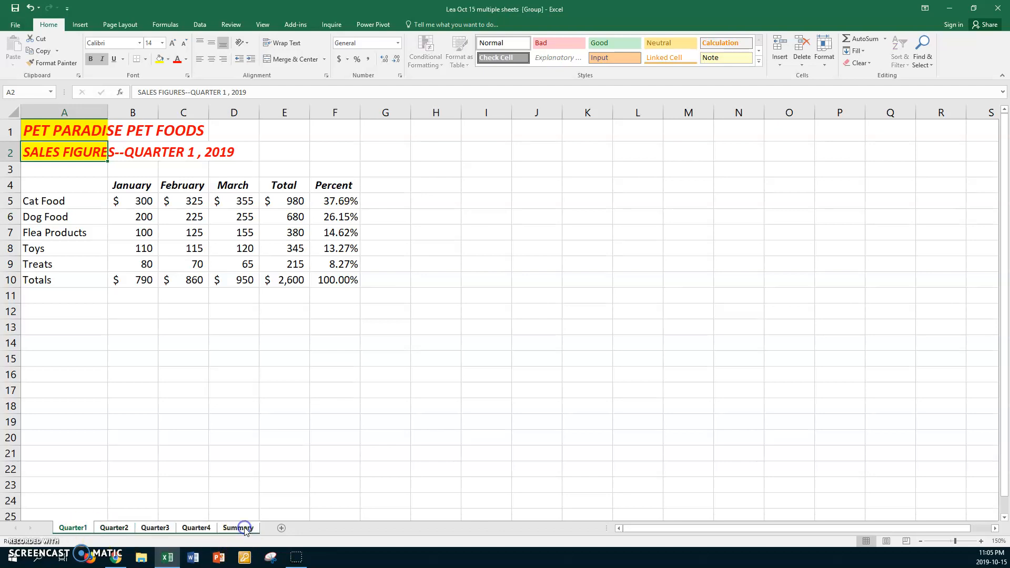
pyautogui.click(15, 25)
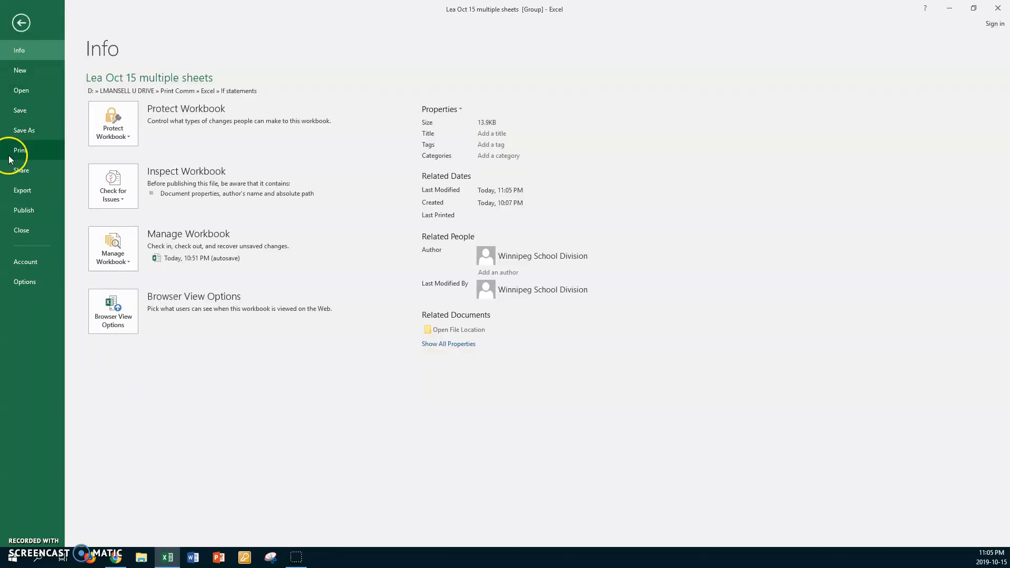
pyautogui.click(17, 149)
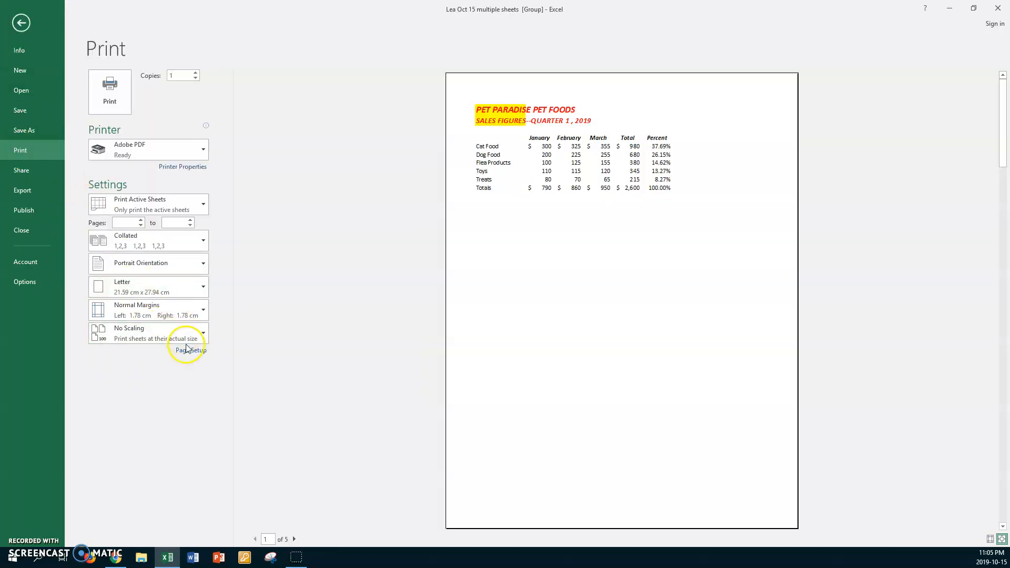
pyautogui.click(202, 149)
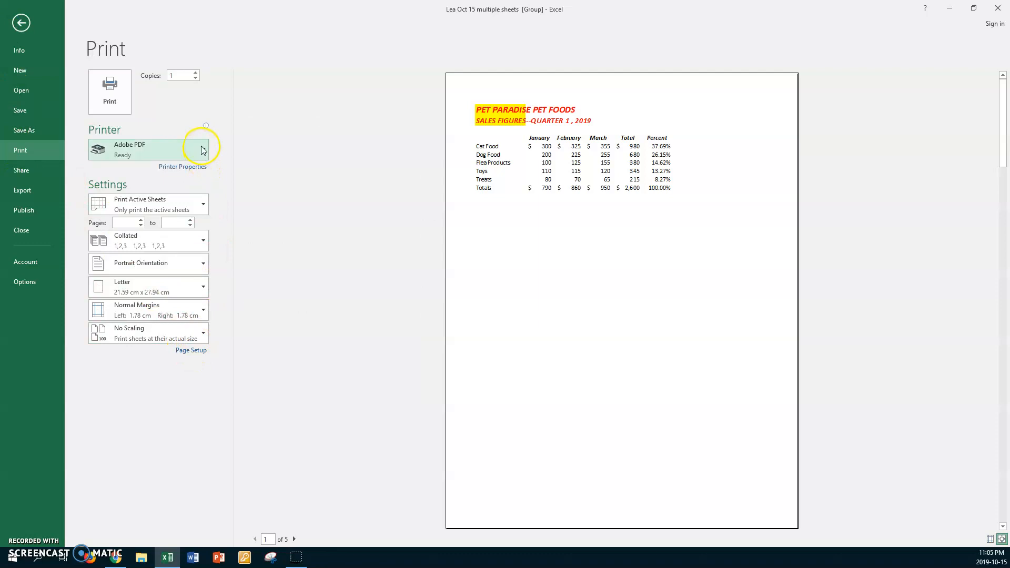
pyautogui.click(164, 221)
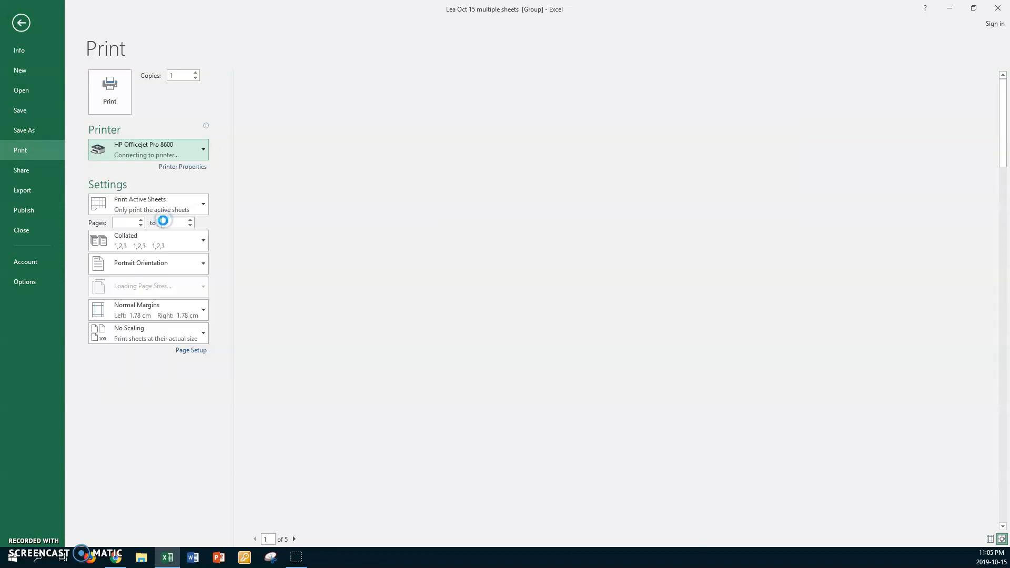
# Set up the grouped sheets' pages in landscape orientation, with gridlines and row and column headings printed
pyautogui.click(191, 374)
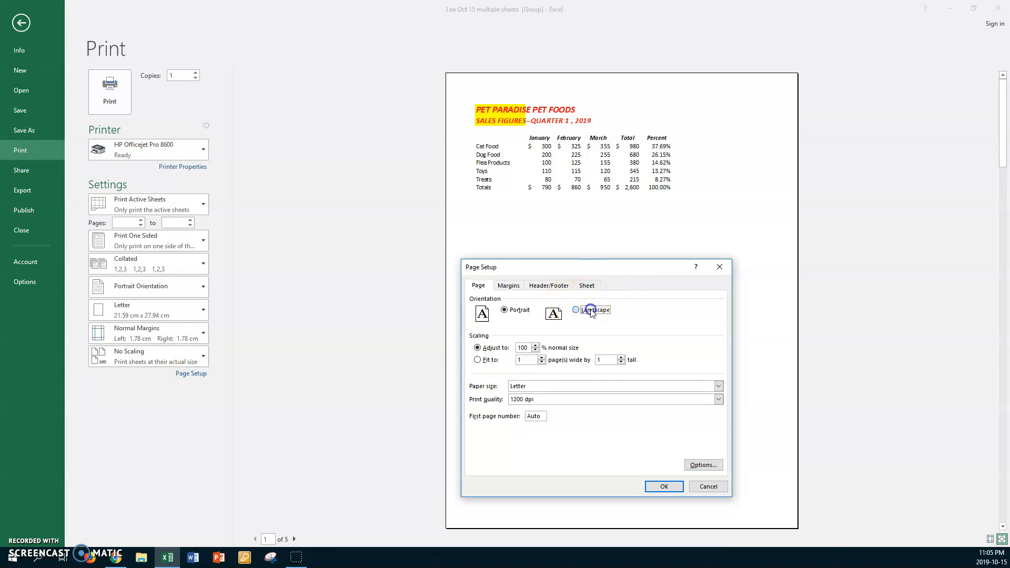
pyautogui.click(588, 285)
pyautogui.click(494, 360)
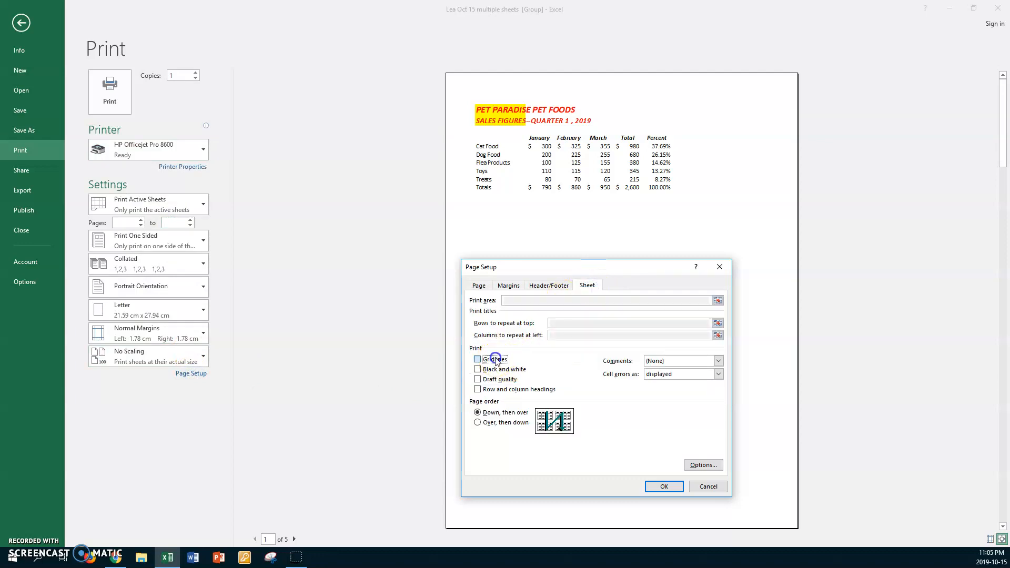
pyautogui.click(489, 389)
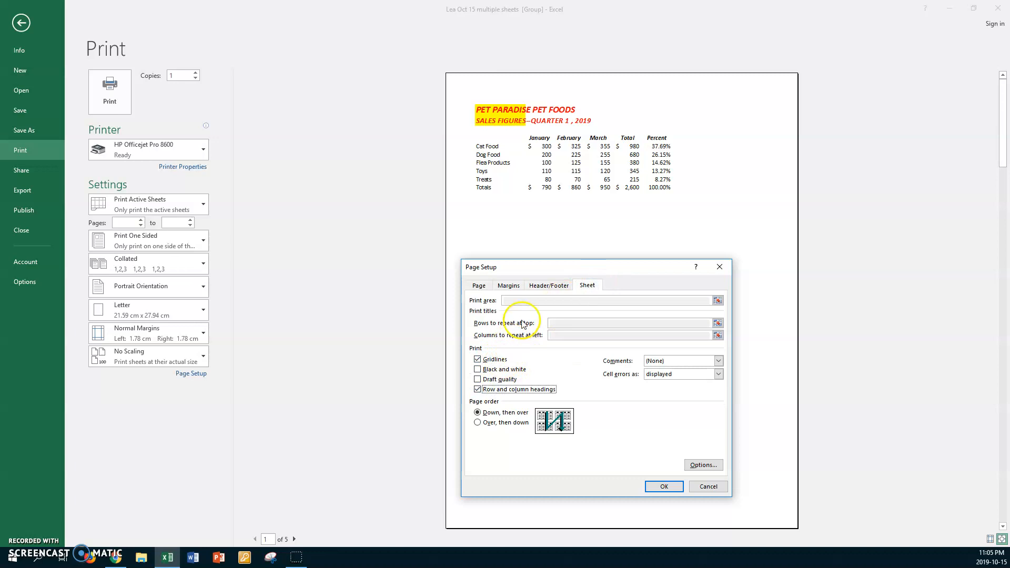
# Start a custom header and enter the author's full name in its left section
pyautogui.click(533, 286)
pyautogui.click(563, 354)
pyautogui.click(473, 423)
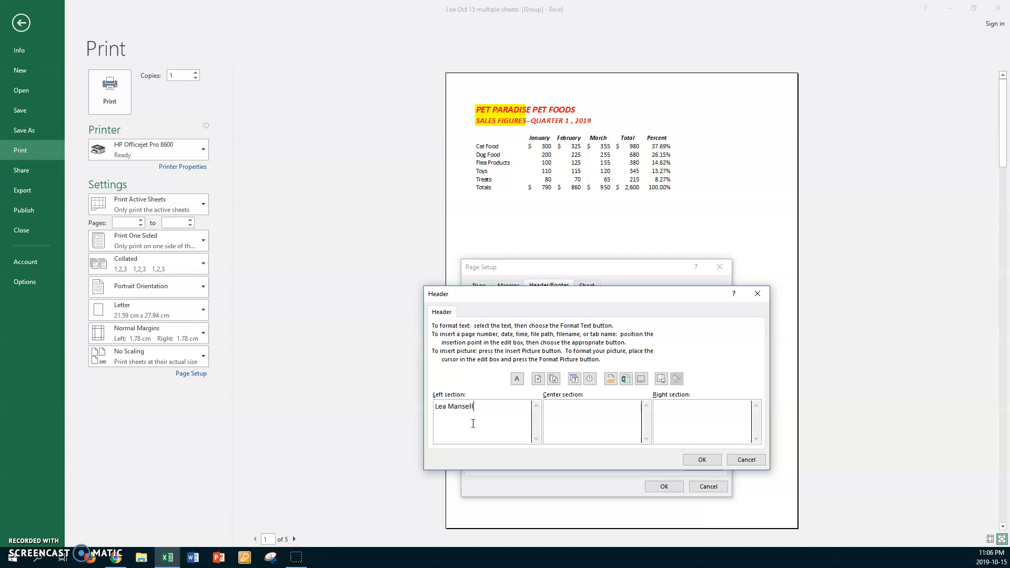
# Format the name in the header as Berlin Sans FB, Bold Italic, size 20, in red
pyautogui.hotkey('shift', 'Home')
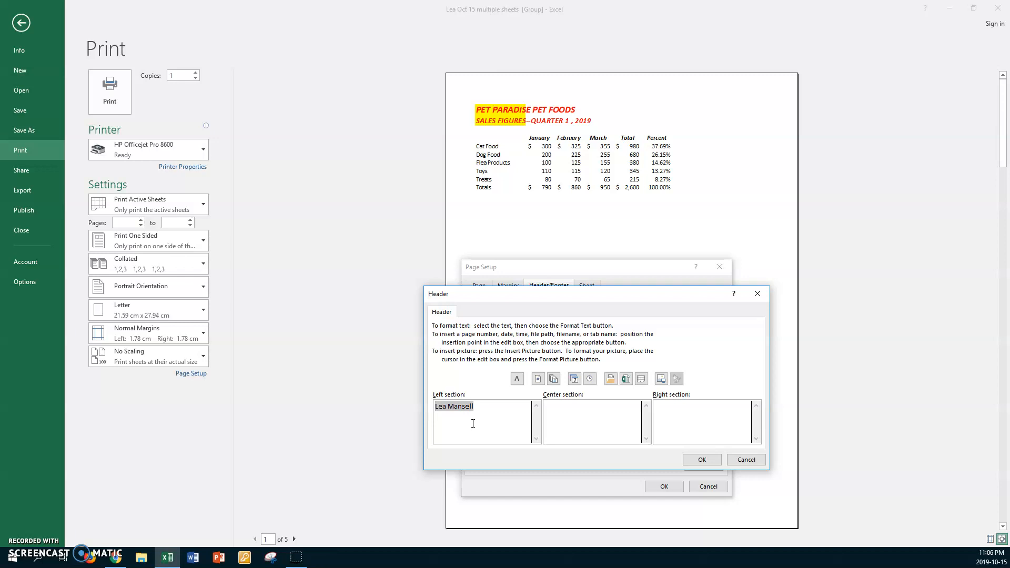
pyautogui.click(518, 379)
pyautogui.click(693, 359)
pyautogui.click(692, 359)
pyautogui.click(660, 340)
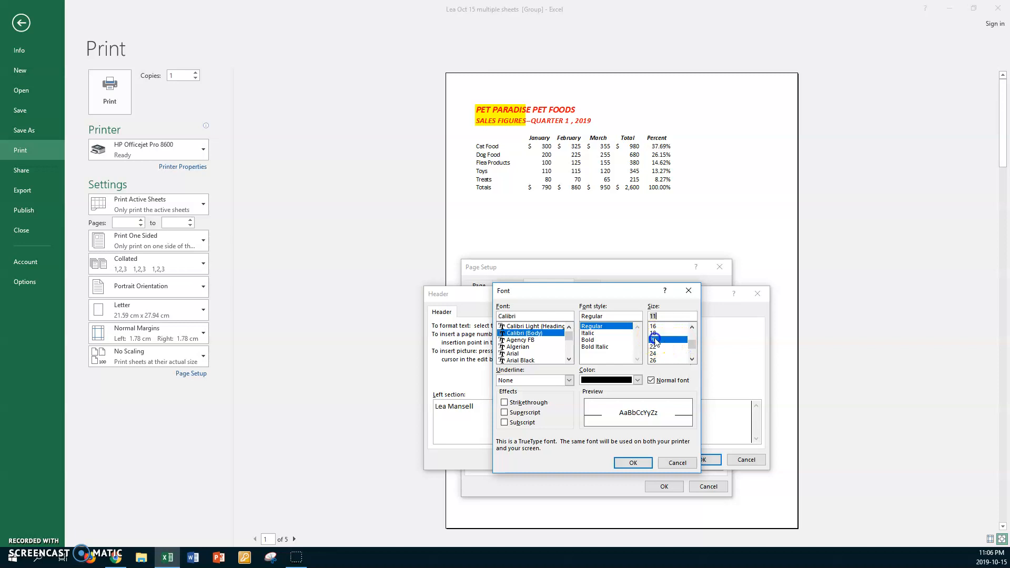
pyautogui.click(601, 348)
pyautogui.click(568, 359)
pyautogui.click(568, 359)
pyautogui.click(568, 360)
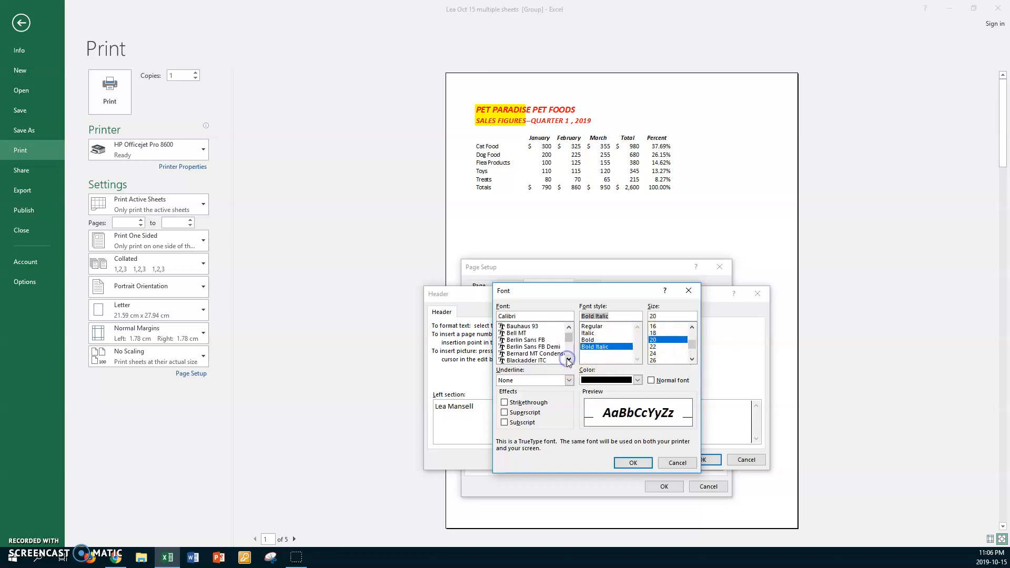
pyautogui.click(528, 341)
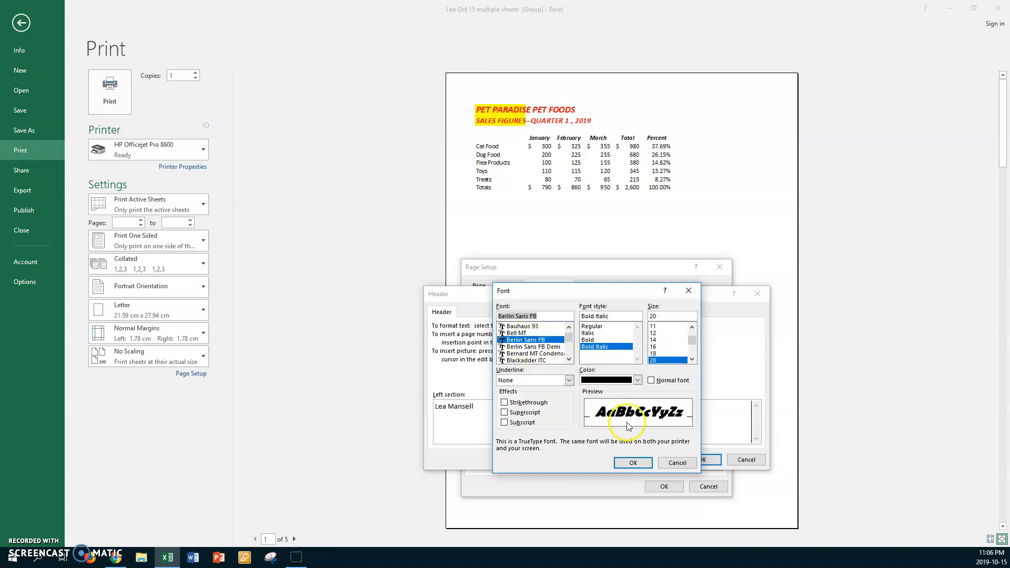
pyautogui.click(638, 381)
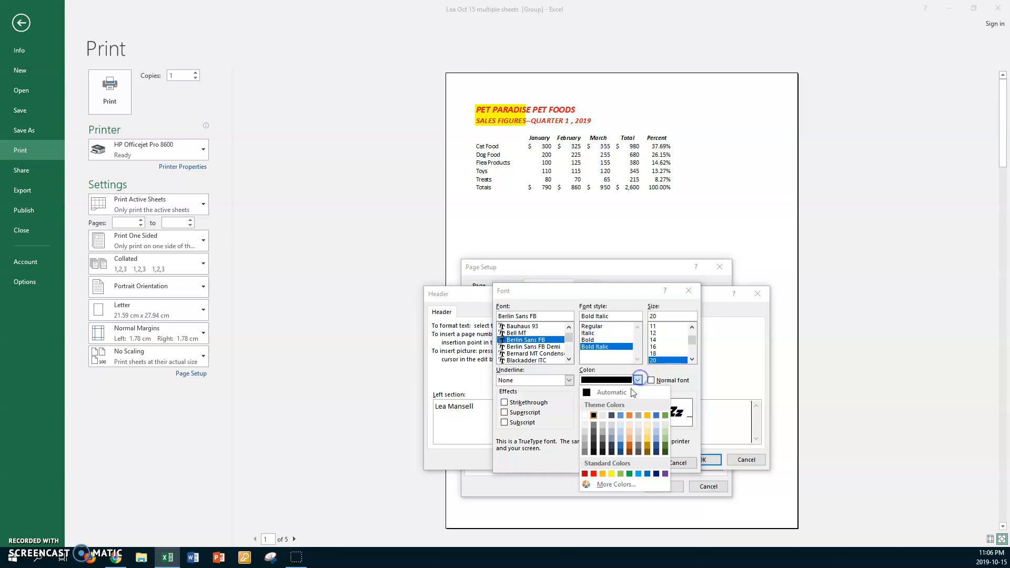
pyautogui.click(594, 474)
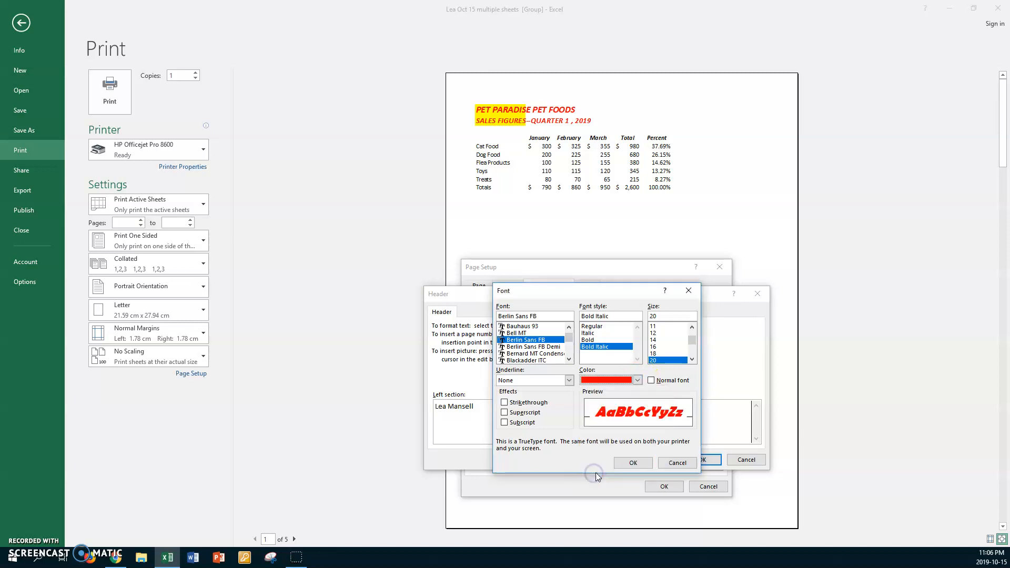
pyautogui.click(634, 463)
# Insert the date above the time in the header's center section, and the sheet name above page "of" total pages in the right section
pyautogui.click(605, 419)
pyautogui.click(575, 379)
pyautogui.press('Return')
pyautogui.click(590, 379)
pyautogui.click(746, 414)
pyautogui.click(641, 379)
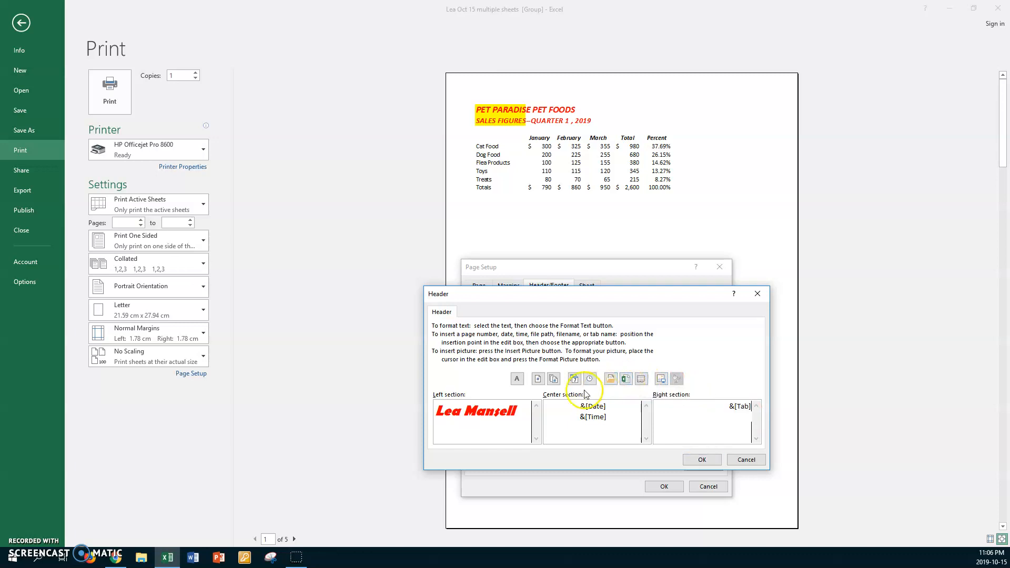
pyautogui.click(539, 379)
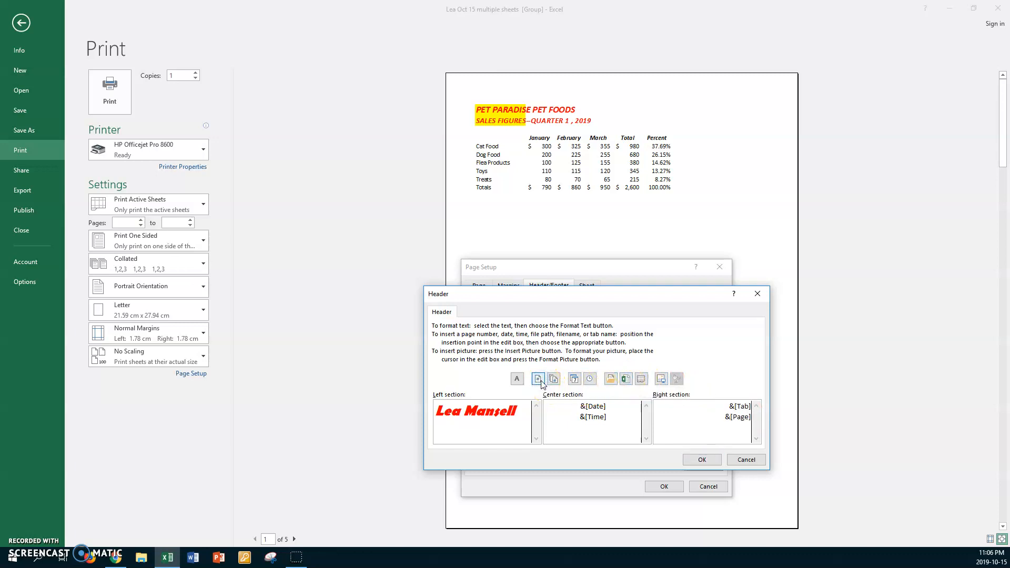
pyautogui.click(553, 379)
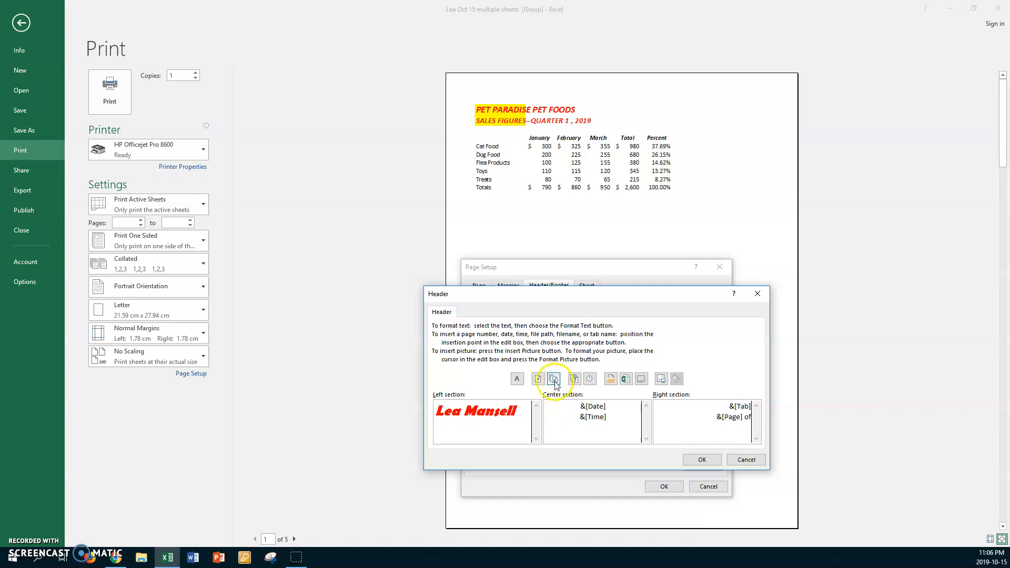
pyautogui.click(702, 460)
# Add a custom footer with the file path in its left section and apply the page setup
pyautogui.click(642, 358)
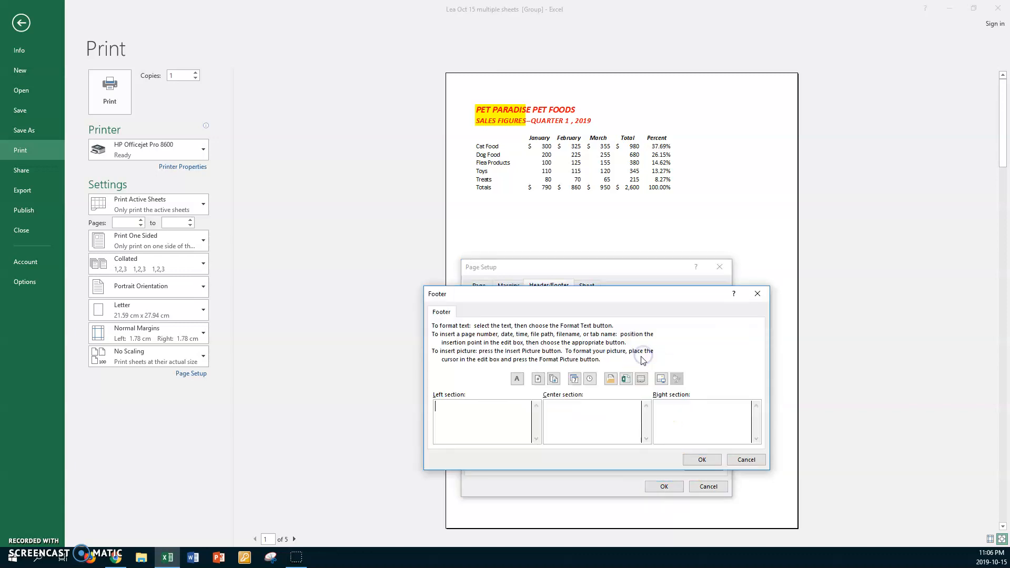
pyautogui.click(610, 378)
pyautogui.click(700, 462)
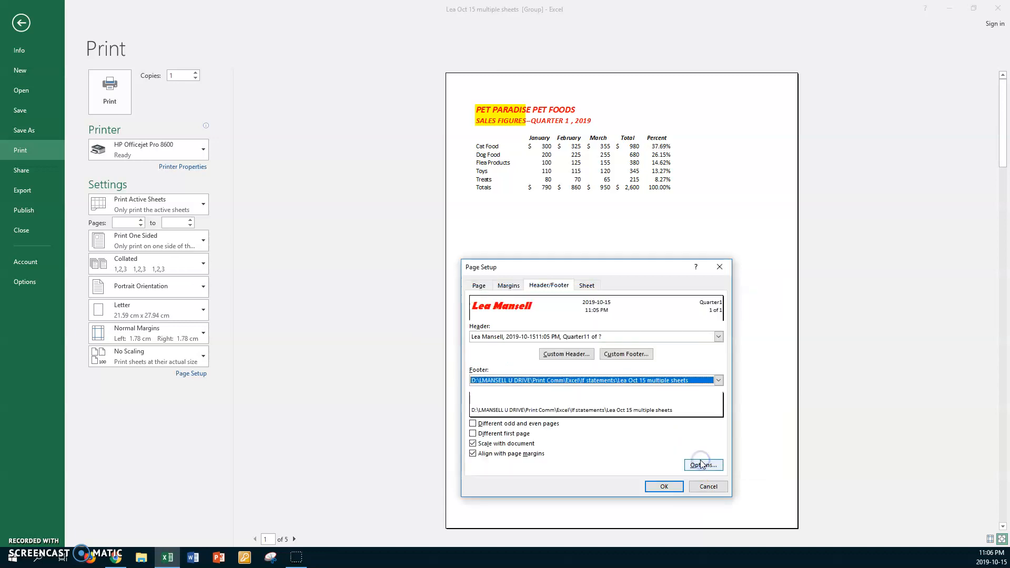
pyautogui.click(664, 486)
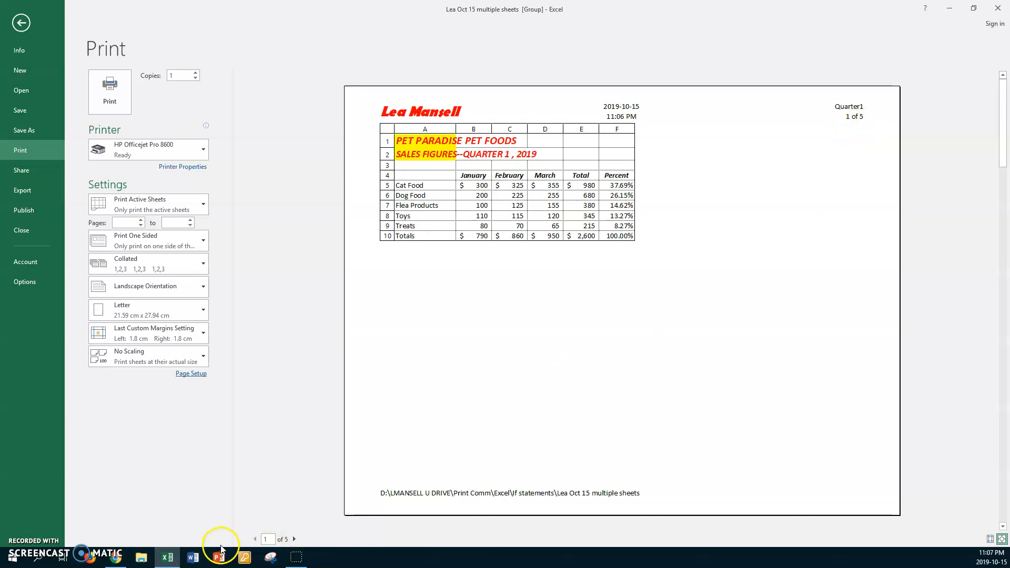
# Check the header, footer and layout on every page of the print preview through the Summary page, and return to the worksheet
pyautogui.click(295, 539)
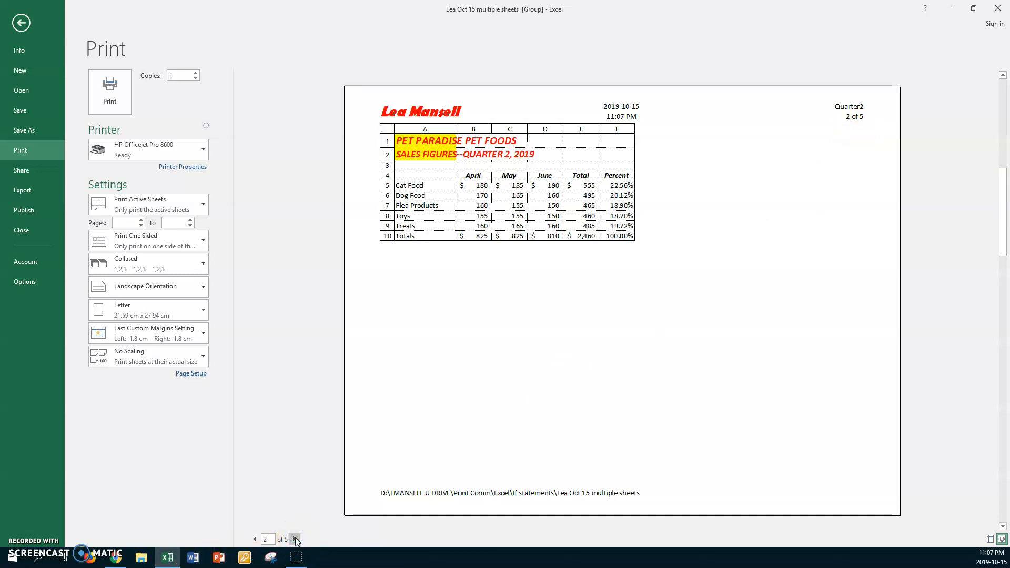
pyautogui.click(296, 539)
pyautogui.click(296, 538)
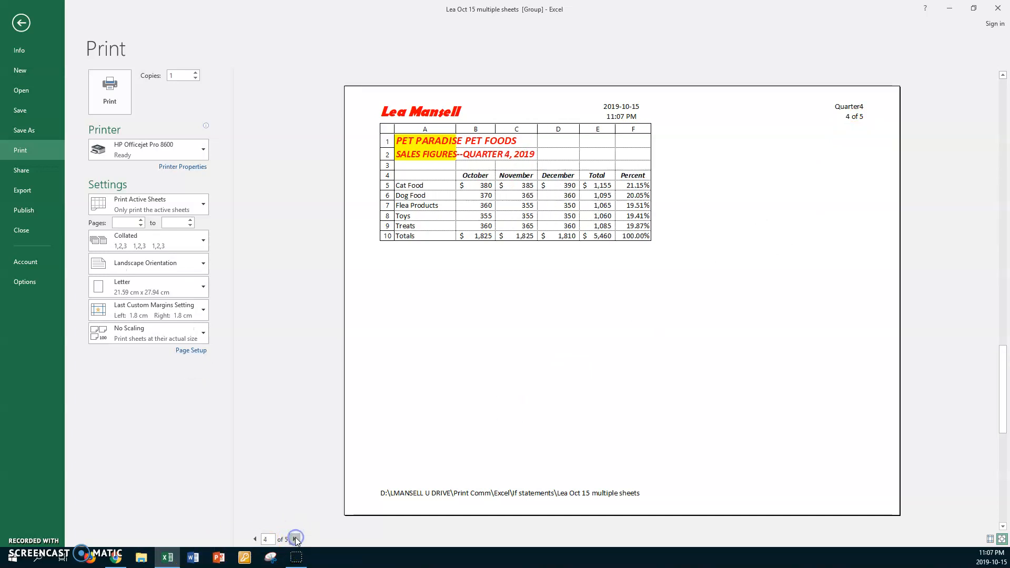
pyautogui.click(295, 539)
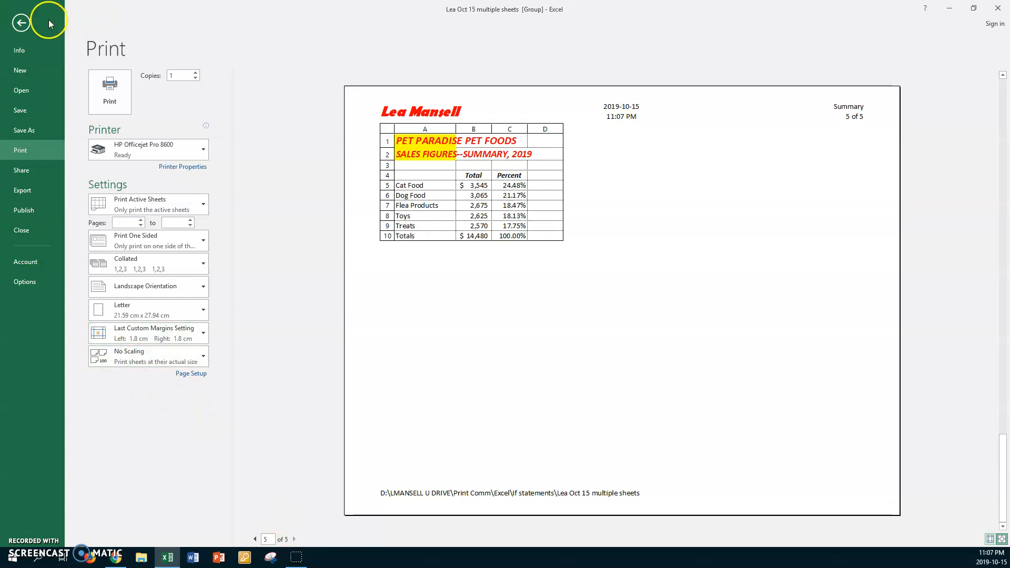
pyautogui.click(22, 23)
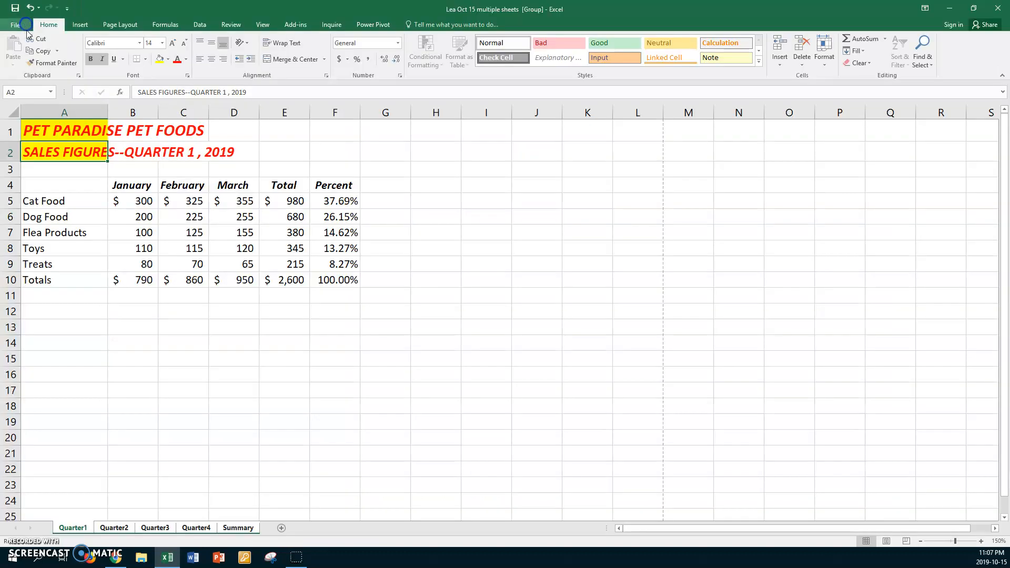
# Ungroup the sheets from the Quarter4 sheet and select cell C12
pyautogui.rightClick(206, 529)
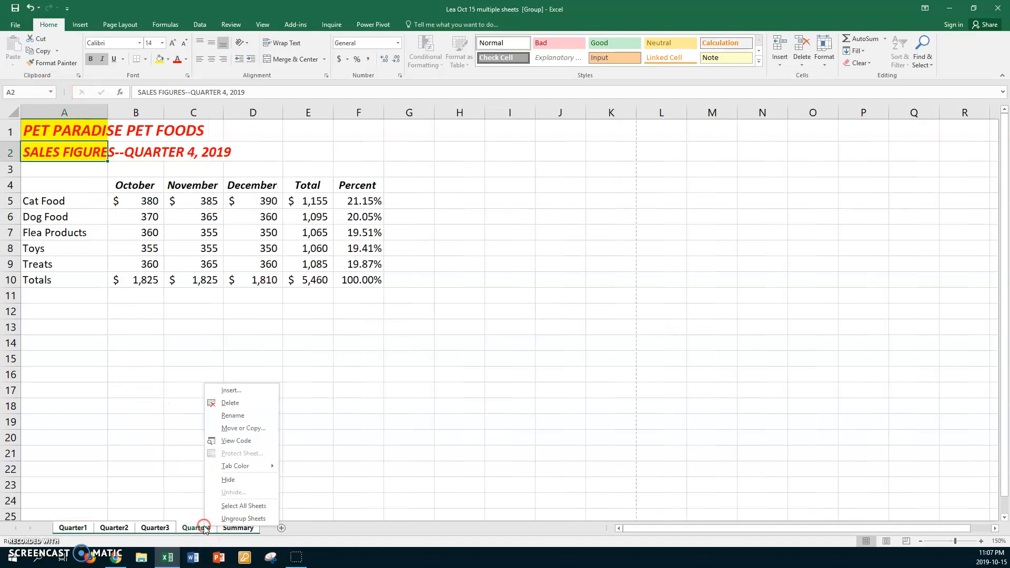
pyautogui.click(230, 516)
pyautogui.click(190, 312)
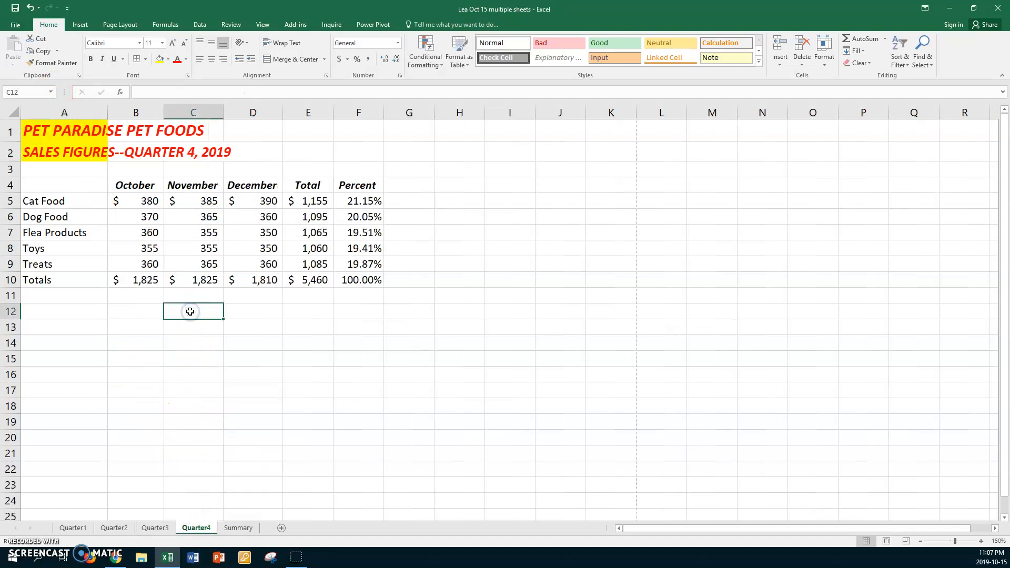